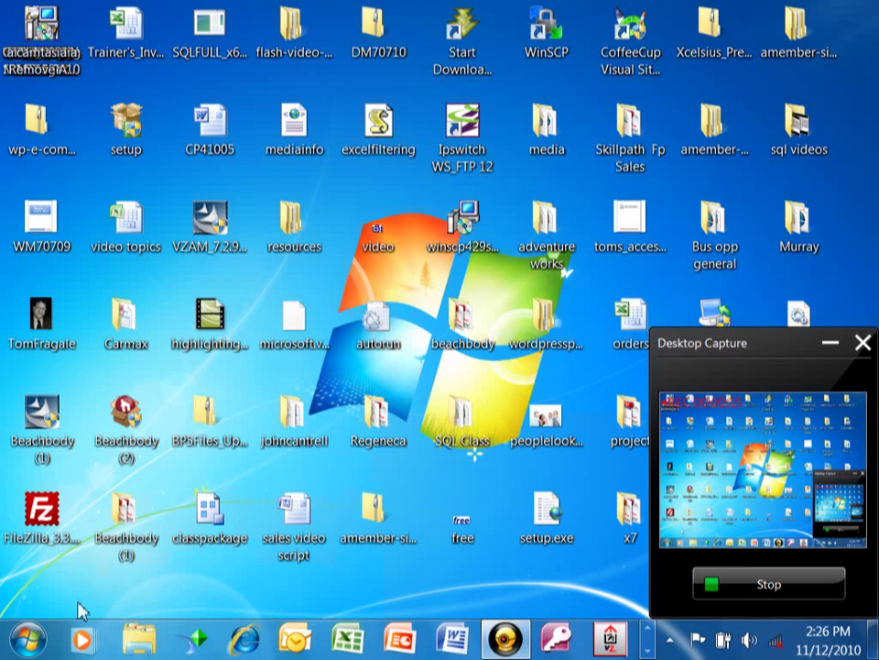
Step: Launch Microsoft Office Access 2007 from the Start menu's Microsoft Office folder
click(41, 643)
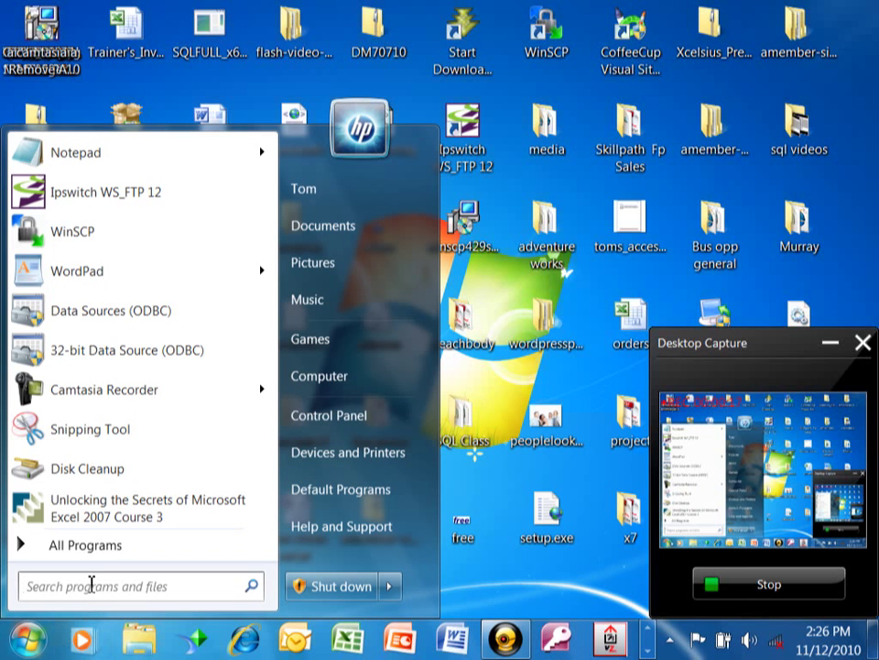
click(124, 549)
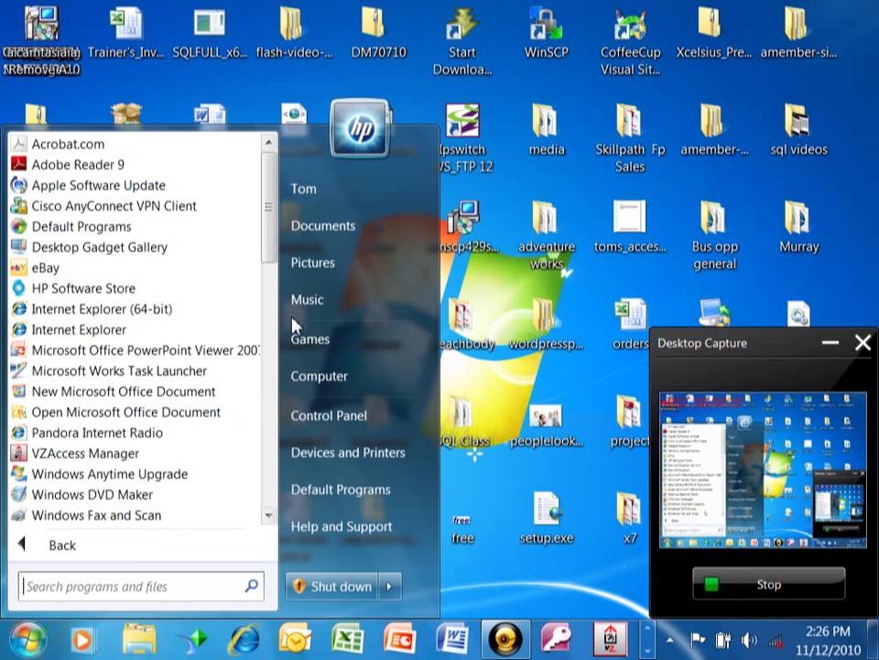
drag(280, 249, 265, 440)
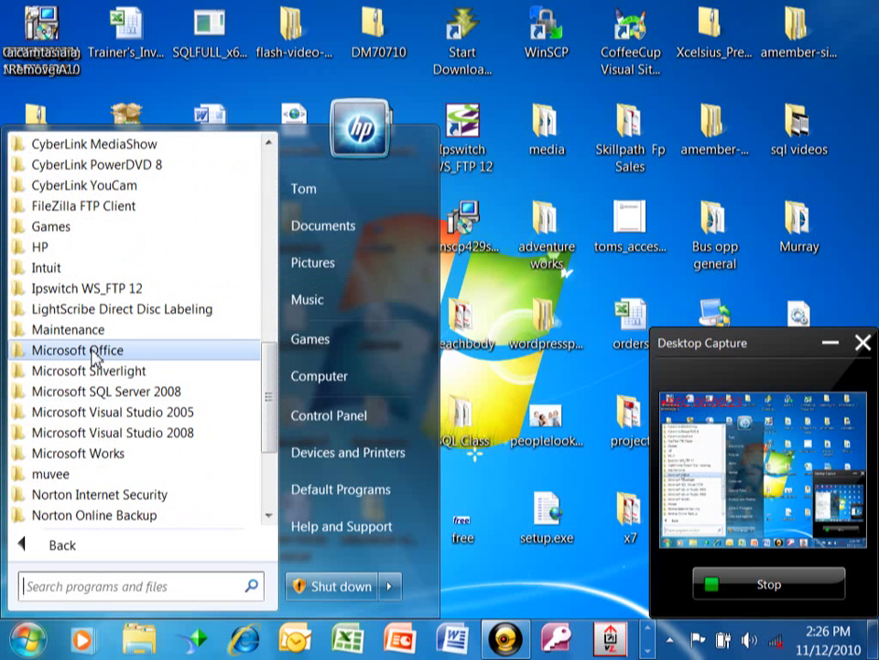
click(68, 356)
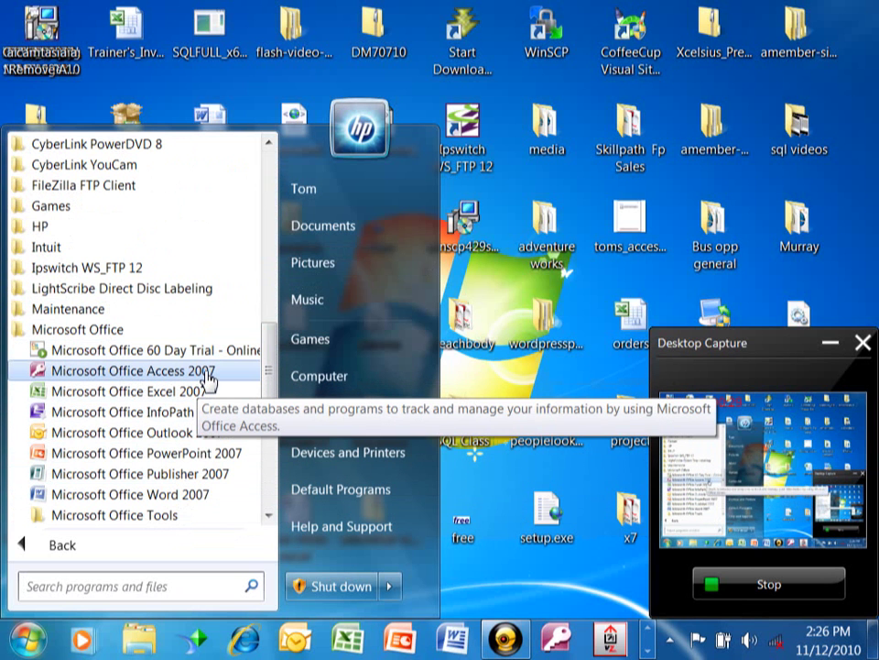
click(209, 371)
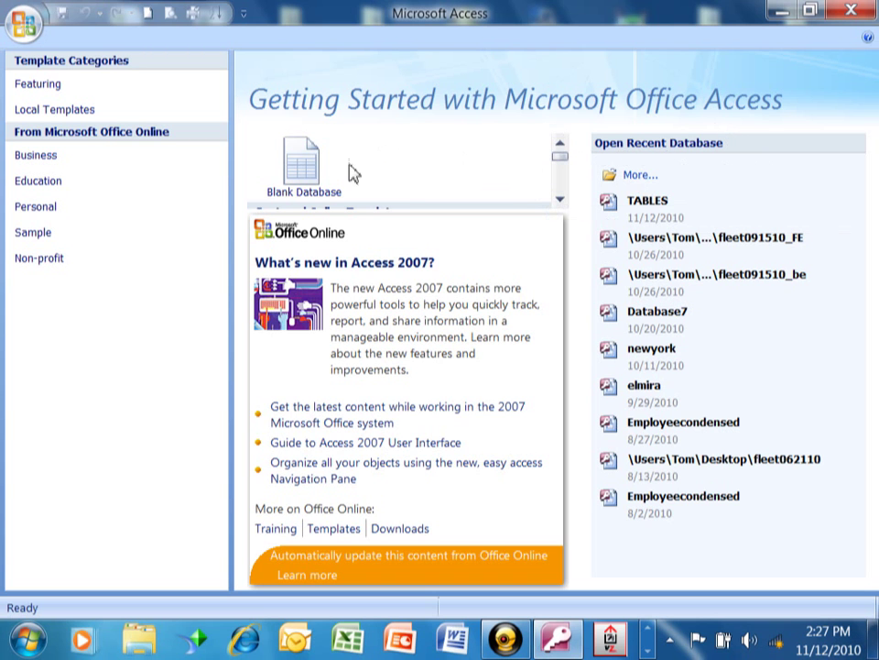
Step: Create a blank database named Class1 in place of Database8, agreeing to replace the existing file
click(315, 181)
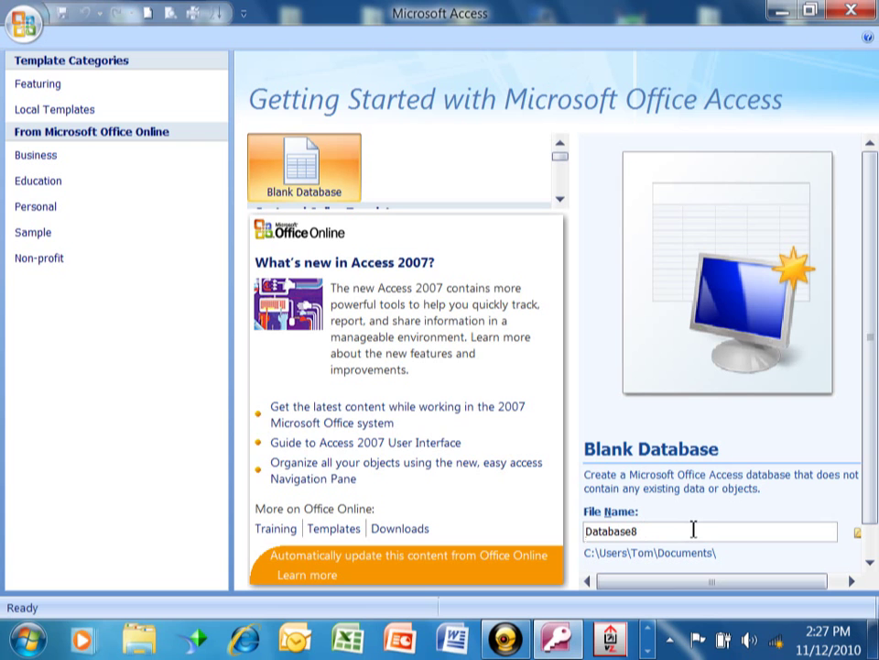
scroll(733, 550, down, 2)
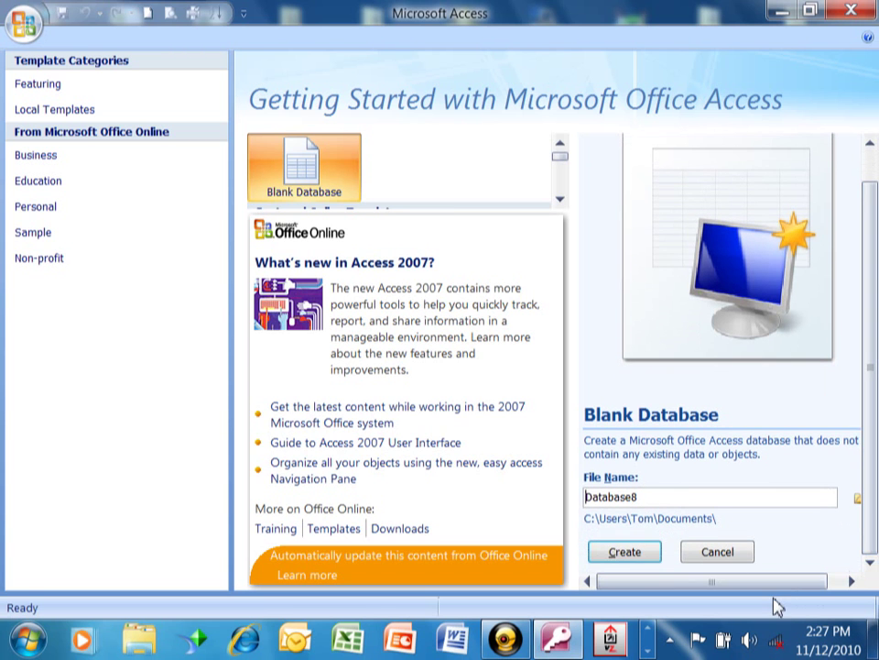
drag(766, 583, 831, 584)
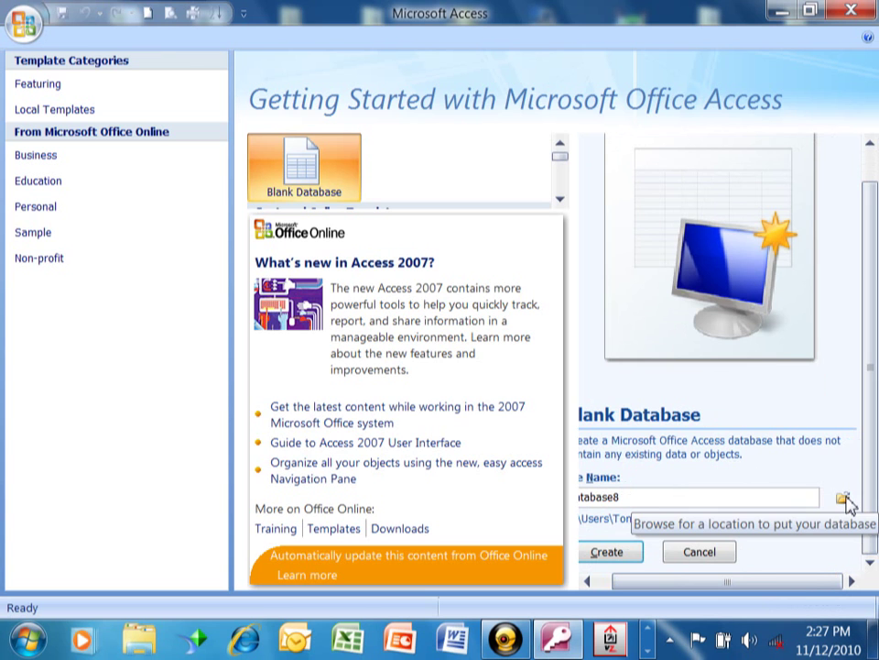
drag(819, 583, 746, 595)
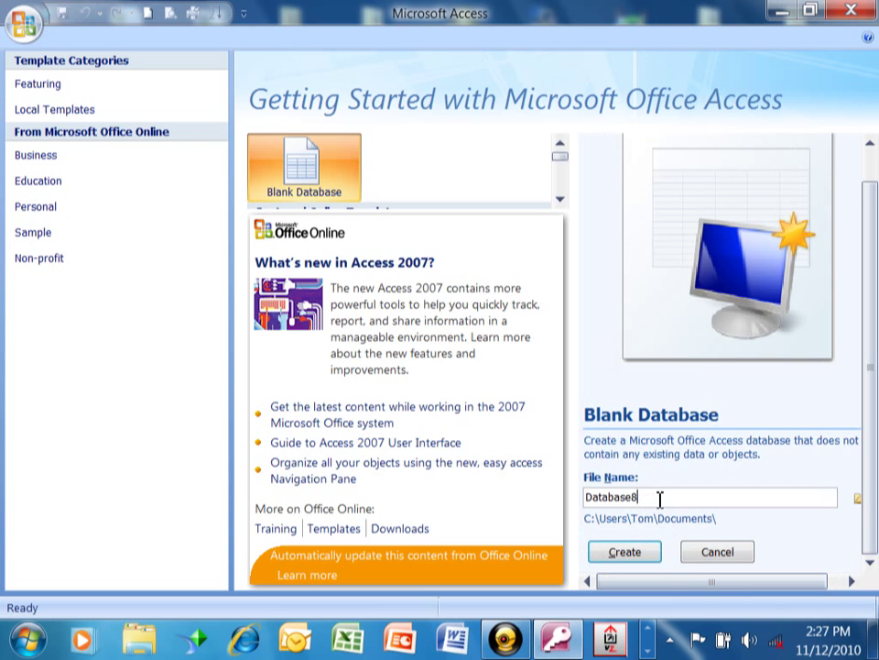
drag(660, 498, 576, 497)
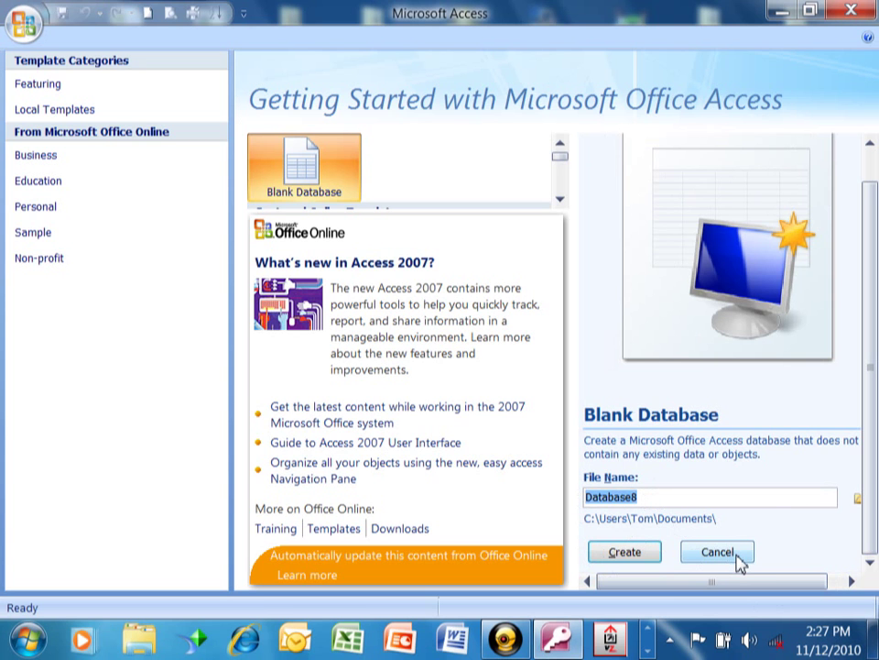
text(Class1)
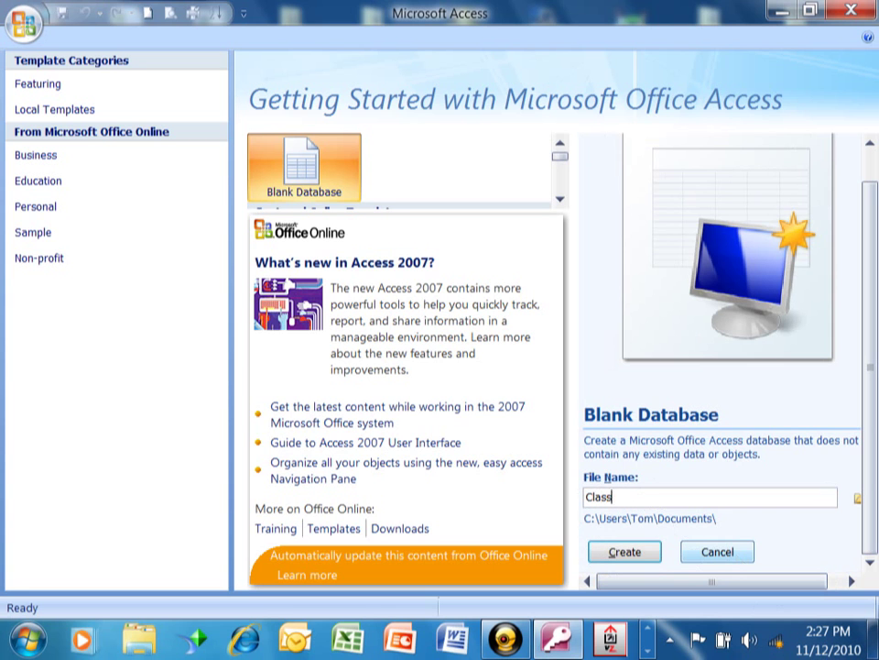
click(623, 559)
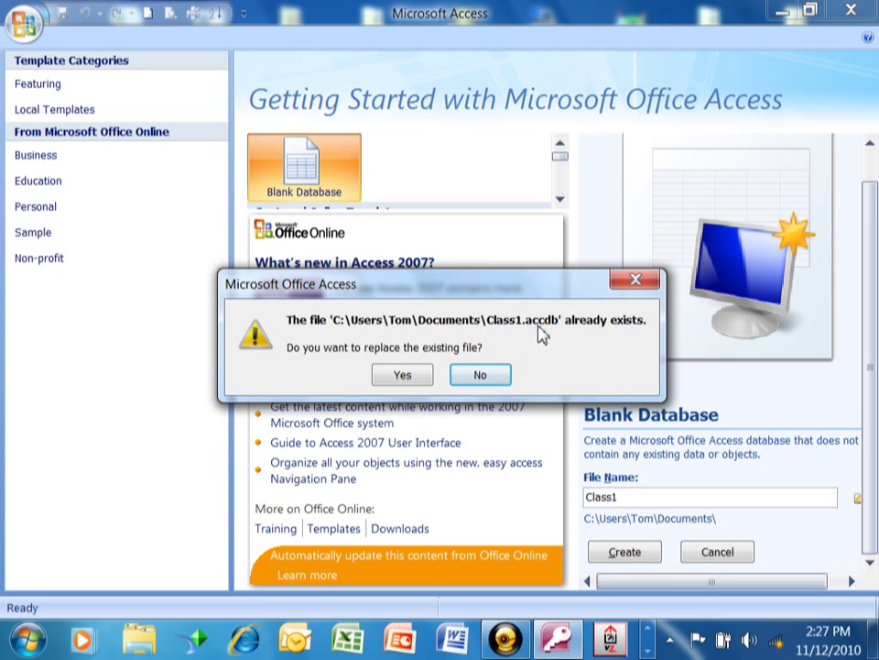
click(402, 376)
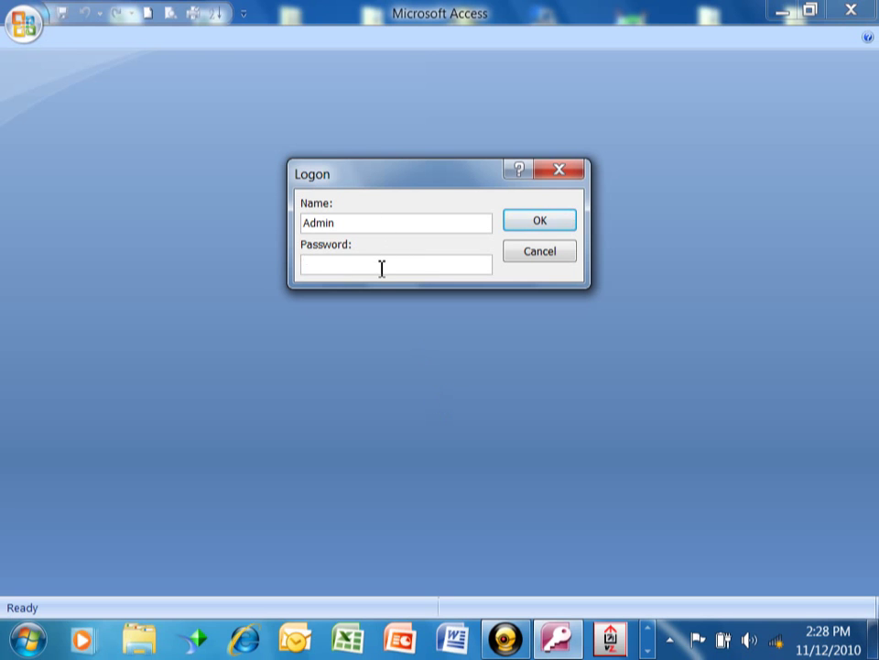
Step: Log on as Admin and close the empty Table1 without keeping it
click(540, 223)
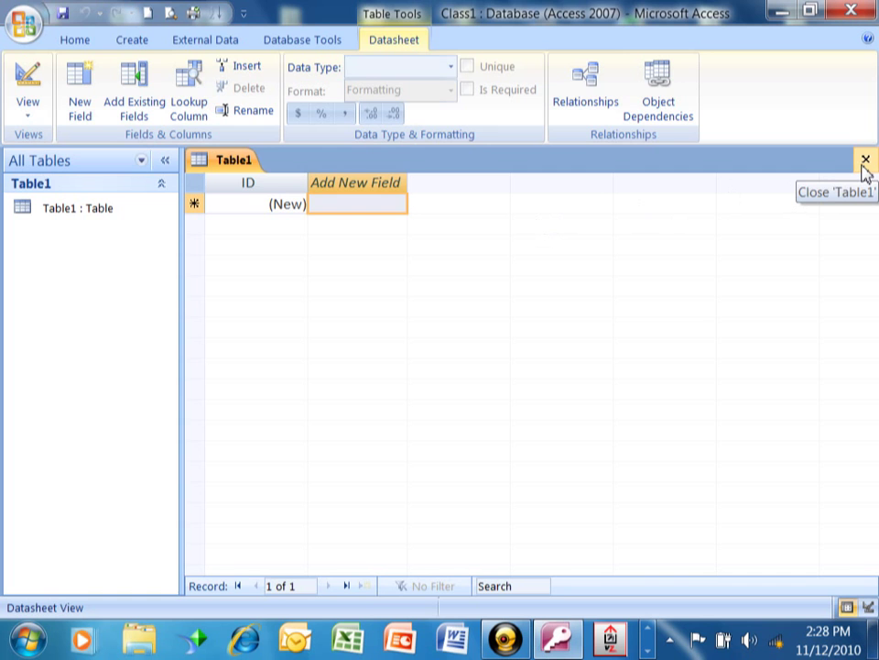
click(866, 160)
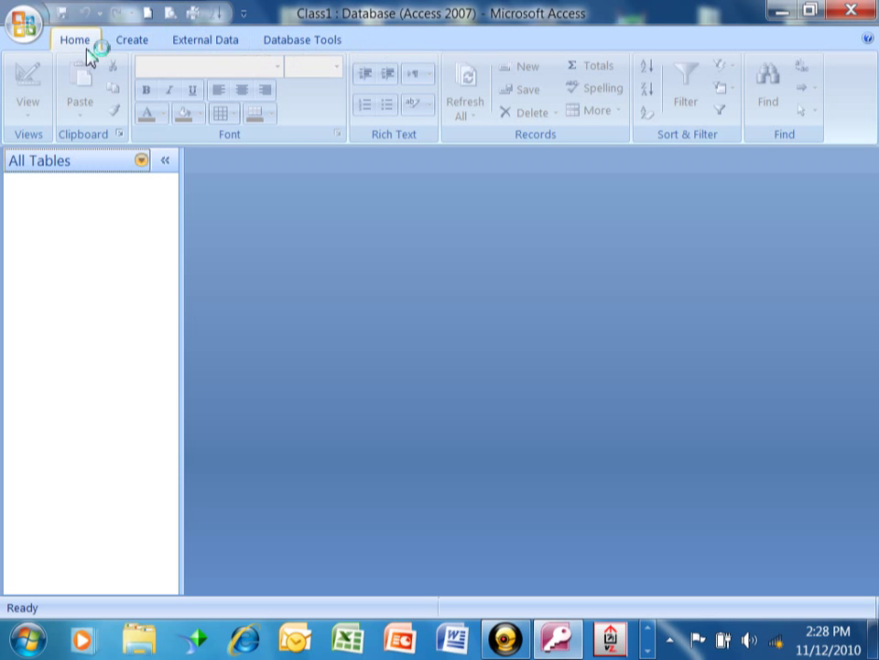
click(137, 41)
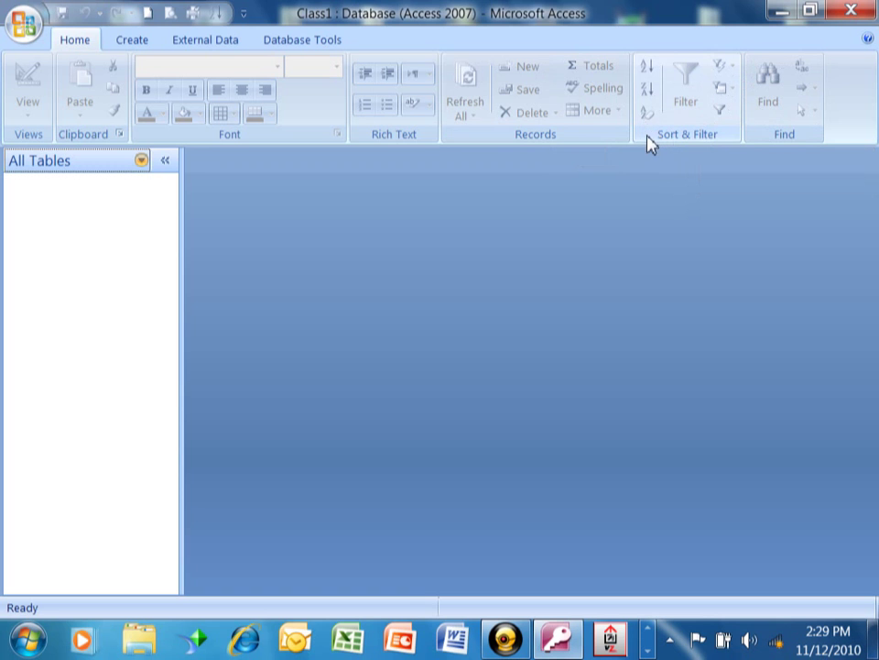
Step: Show the Create tab and preview the Macro, Module and Class Module choices
click(132, 40)
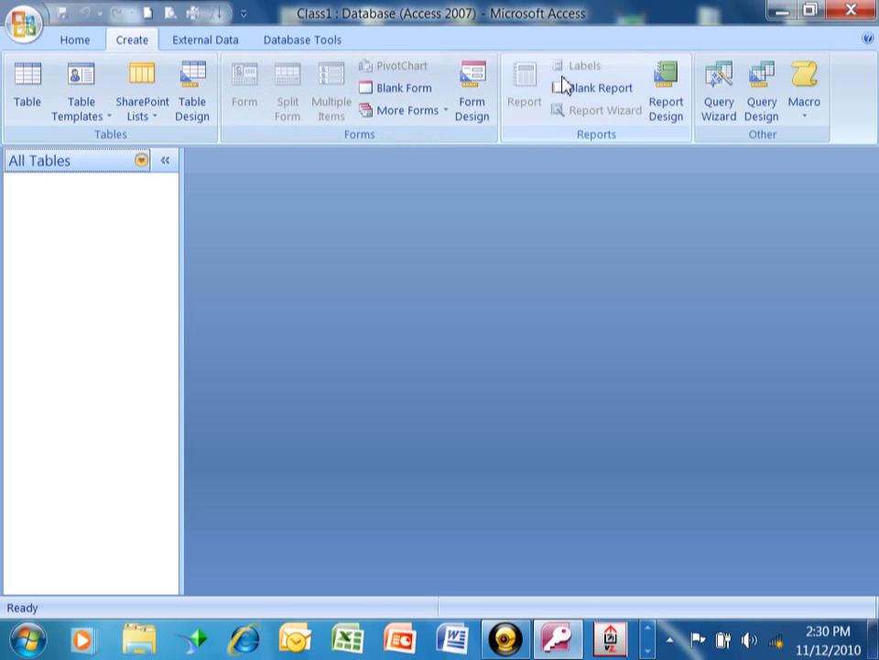
click(806, 122)
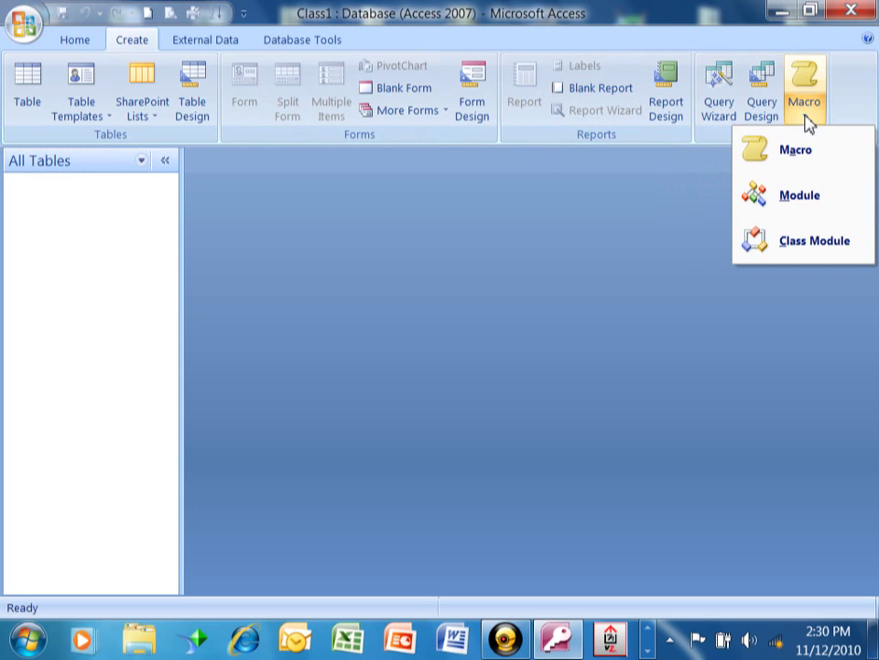
click(857, 101)
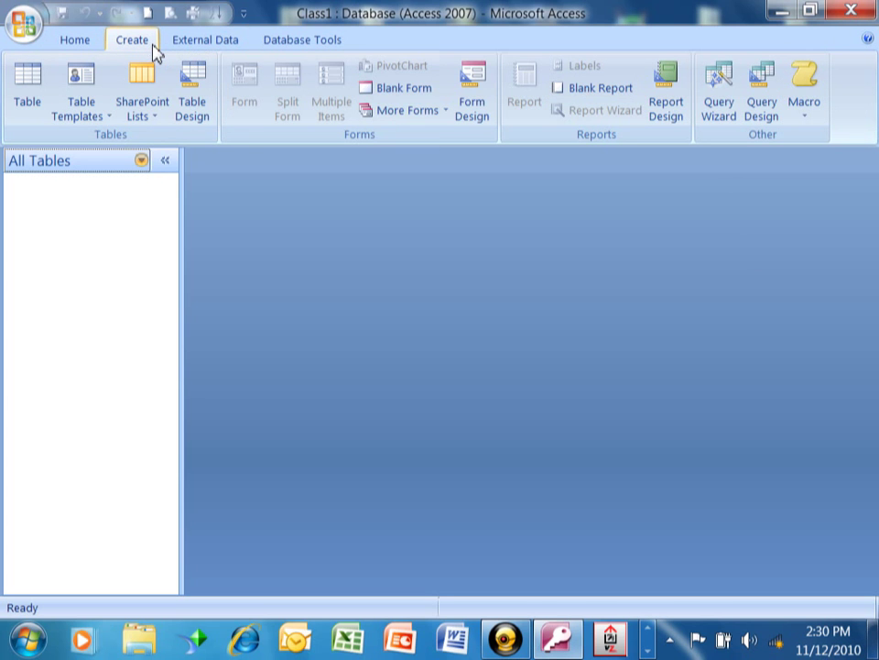
Step: View the External Data tab commands, then the Database Tools commands
click(231, 51)
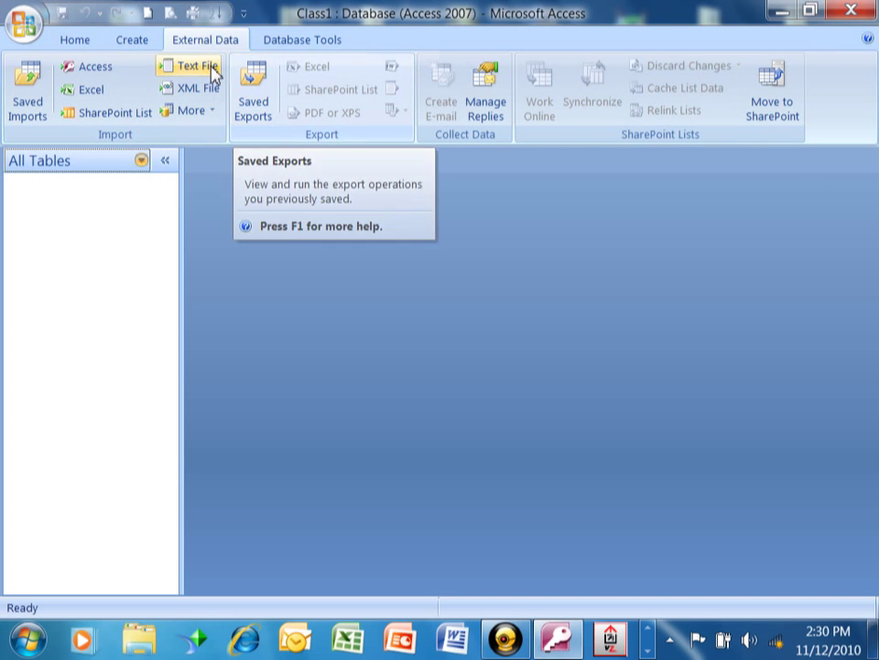
click(308, 50)
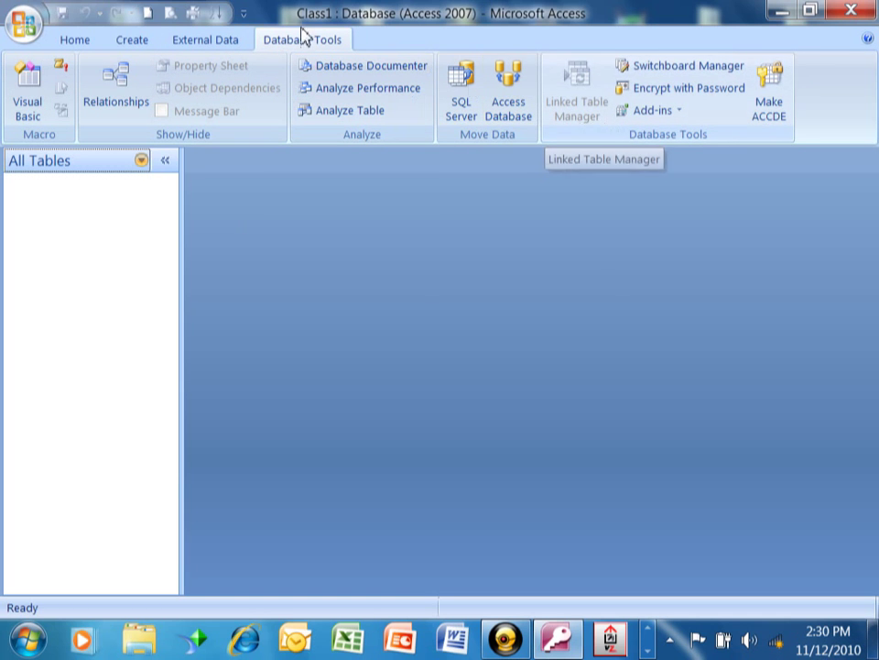
click(62, 45)
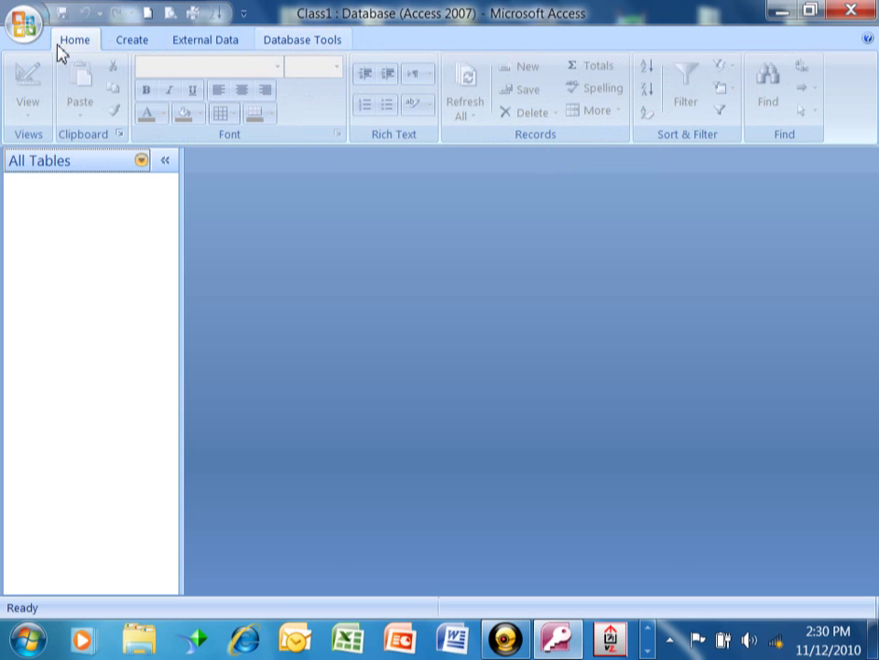
click(130, 42)
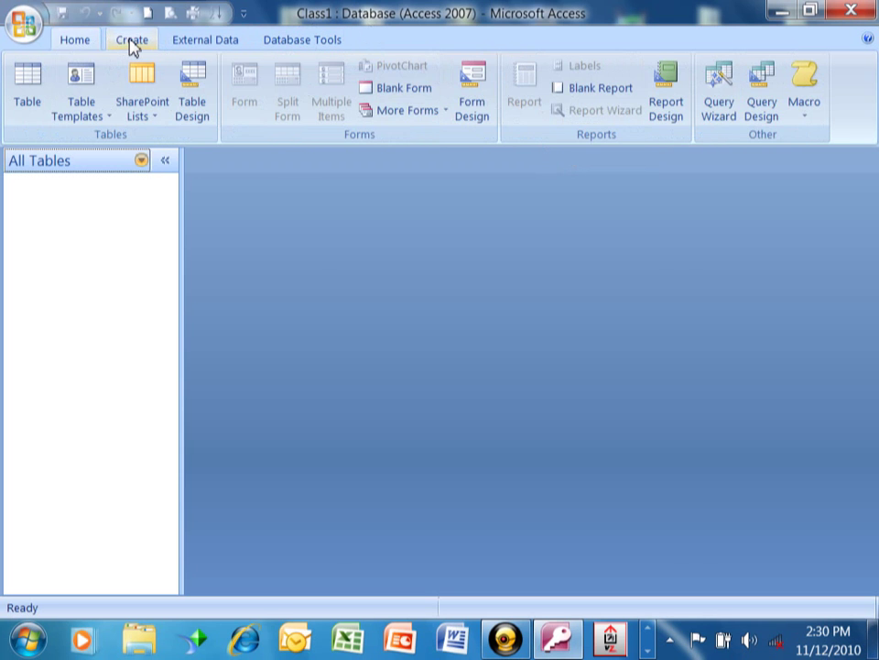
click(216, 43)
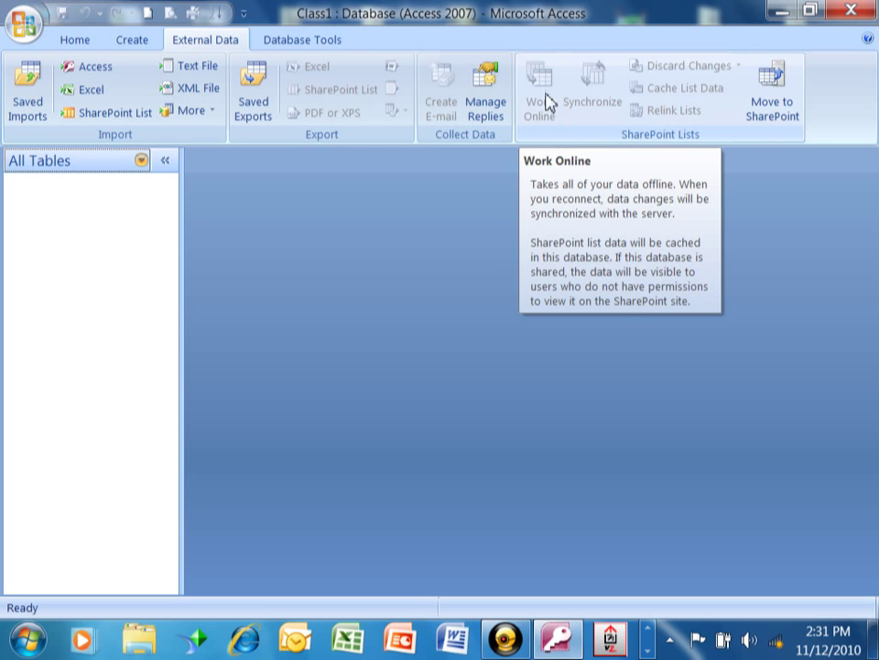
click(289, 41)
click(212, 46)
click(142, 45)
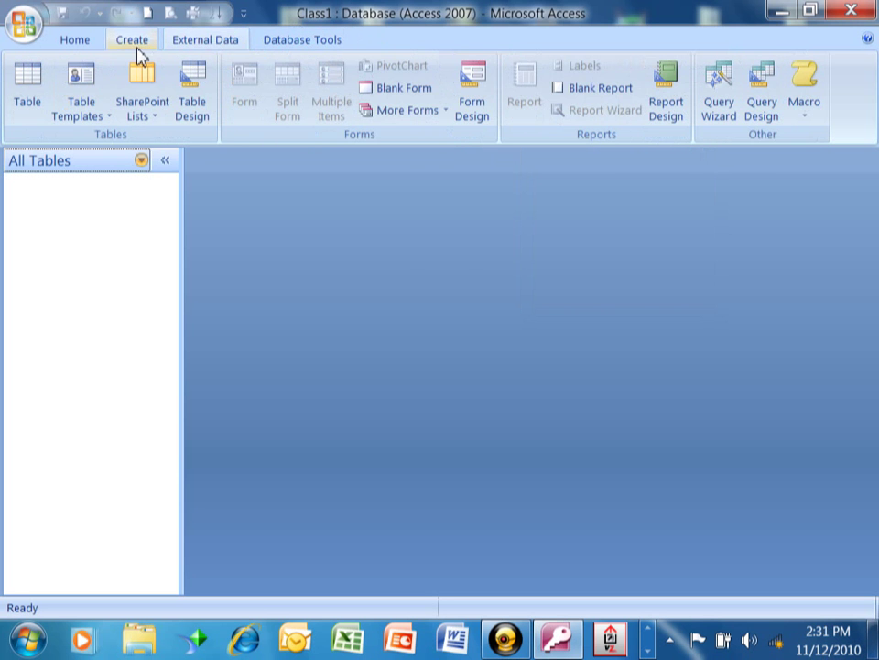
click(69, 39)
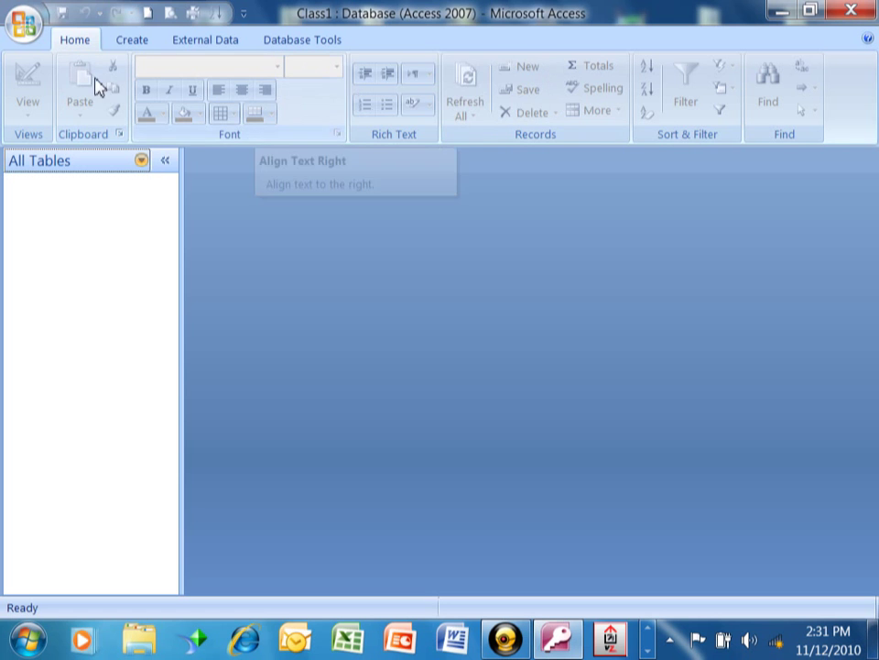
click(129, 45)
click(212, 39)
click(302, 41)
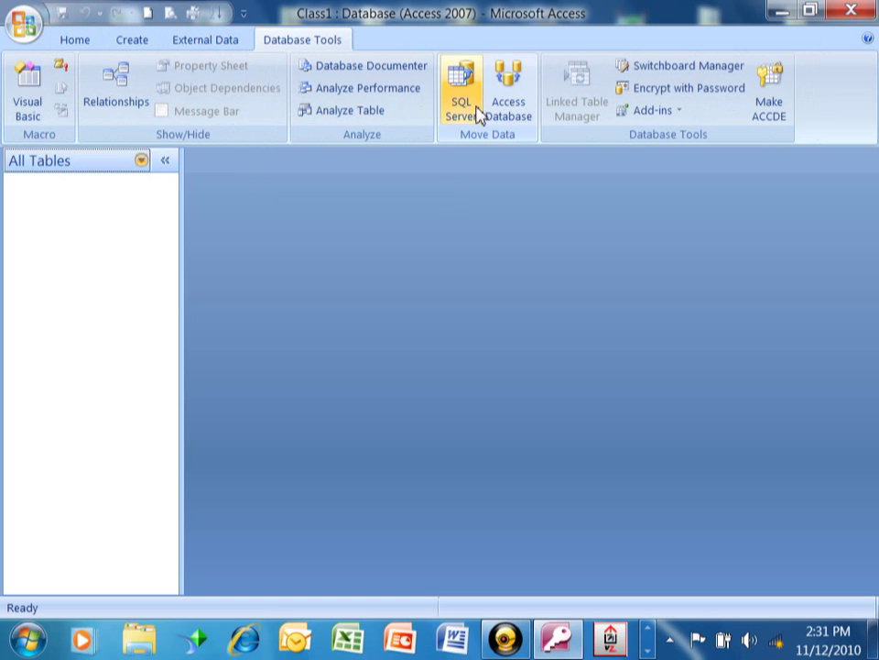
Step: Return to the Home tab and show the Office menu listing Class1 and TABLES
click(68, 44)
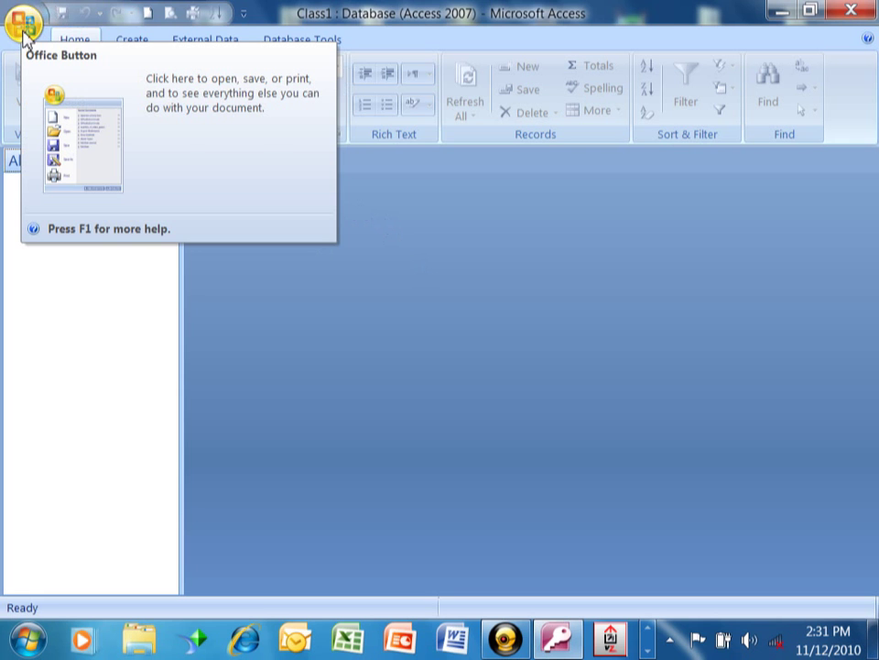
click(23, 30)
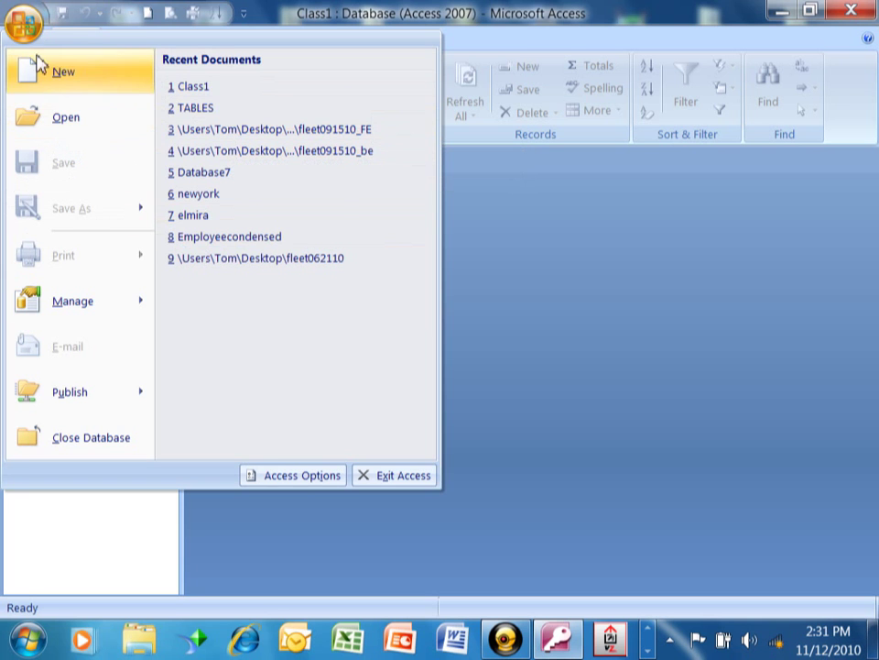
Step: Look over Access Options, close them, then reopen and dismiss the Office menu
click(290, 485)
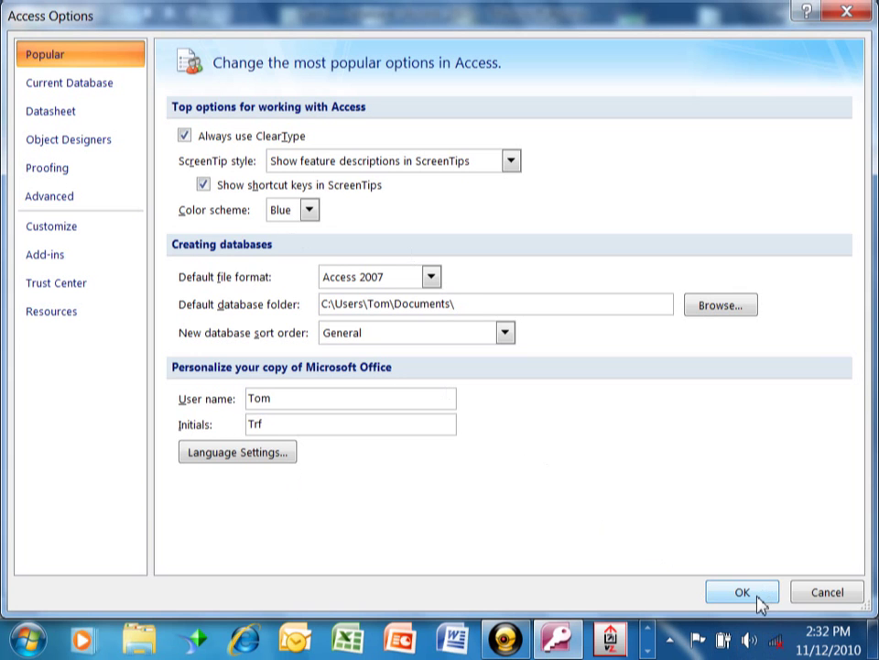
click(759, 602)
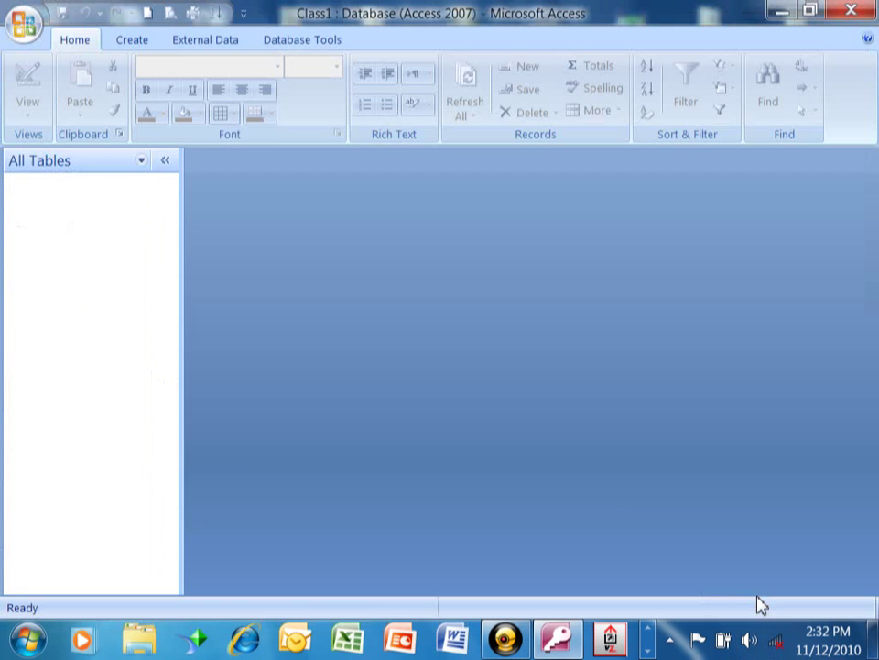
click(22, 27)
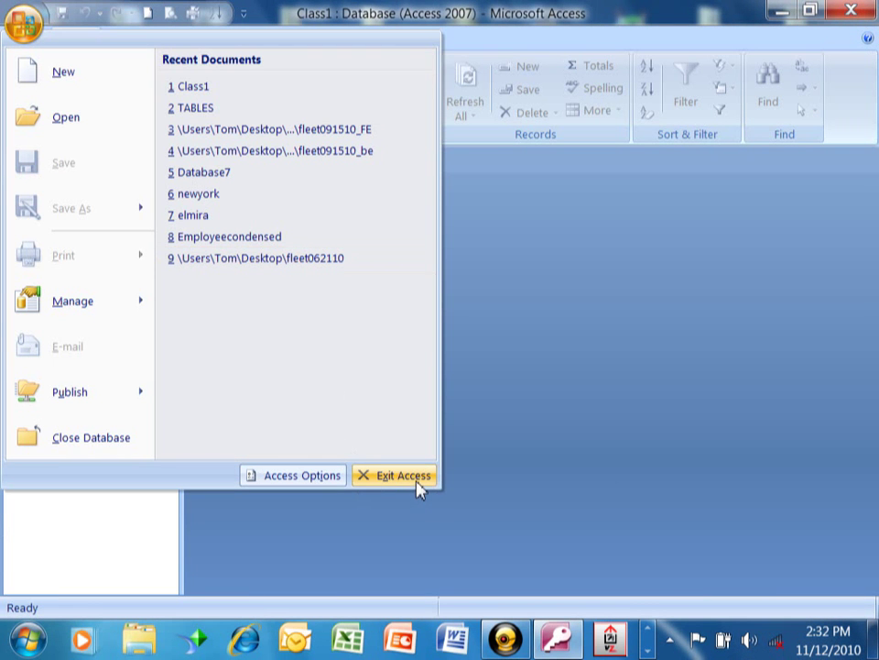
click(512, 371)
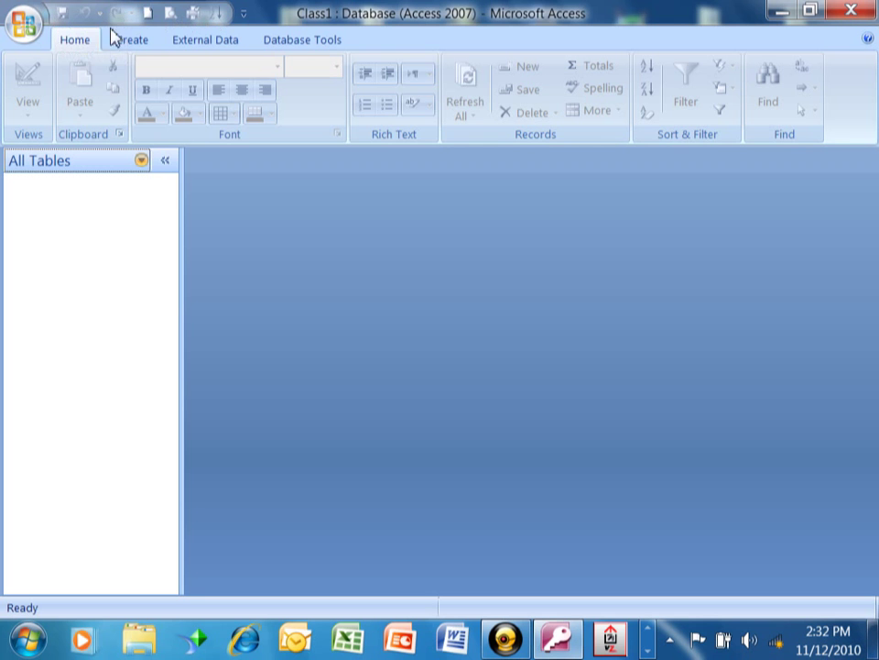
click(132, 42)
click(231, 42)
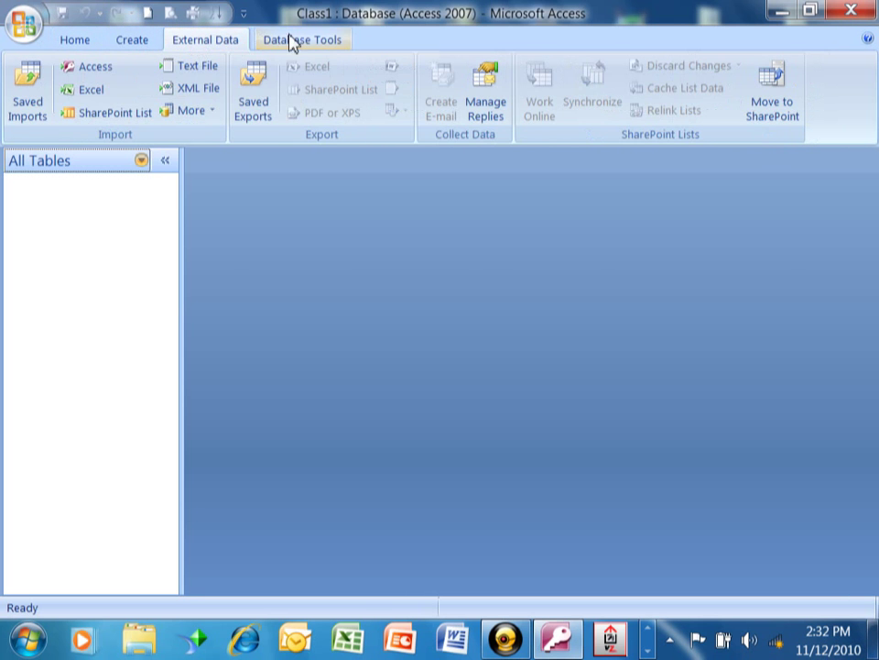
click(290, 40)
click(228, 42)
click(111, 42)
click(79, 38)
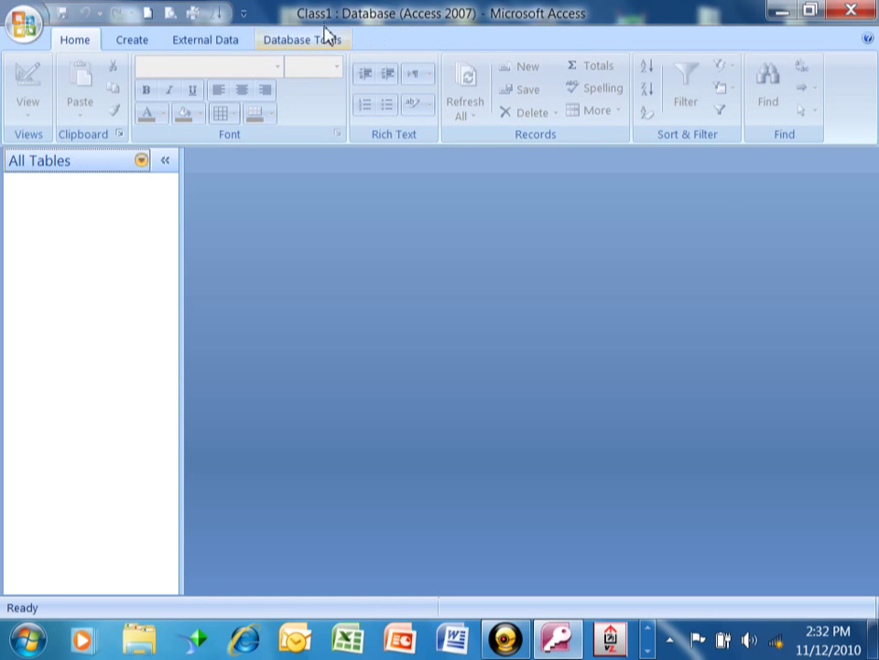
click(245, 15)
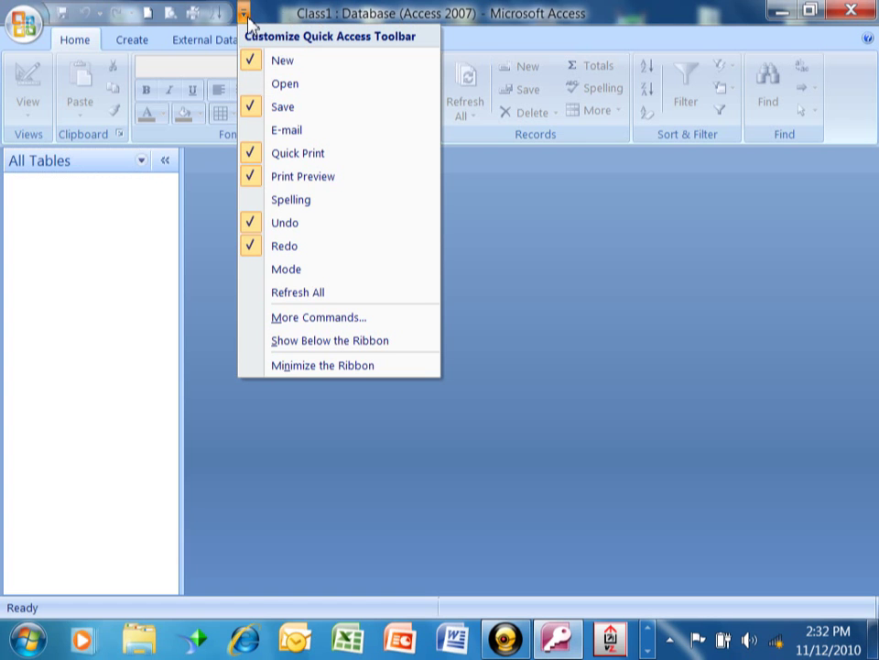
Step: Put Open on the Quick Access Toolbar and redisplay its command list
click(301, 86)
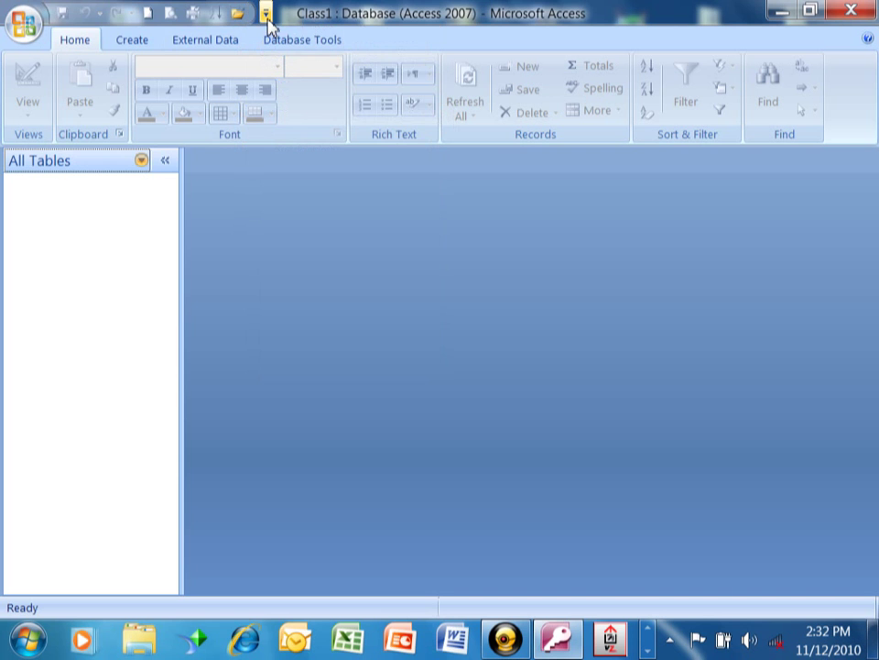
click(266, 15)
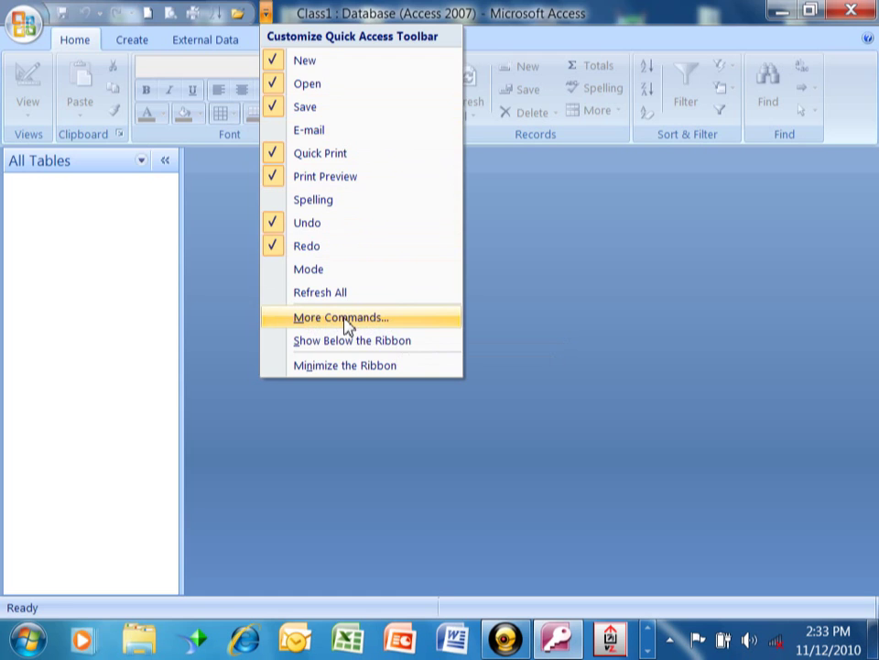
Step: Add Table to the Quick Access Toolbar after Save, Undo, Redo, New and Open
click(346, 318)
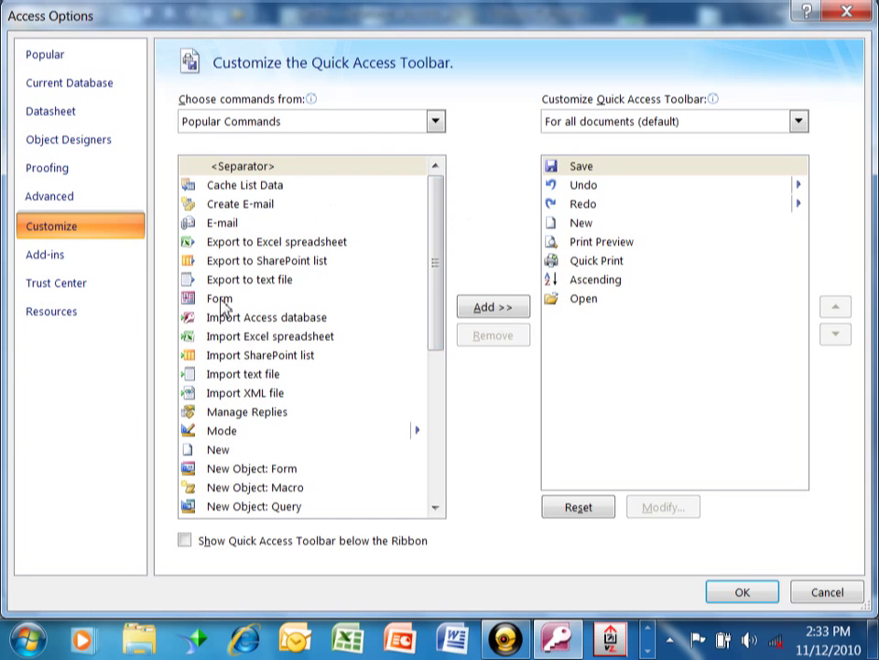
drag(440, 213, 445, 380)
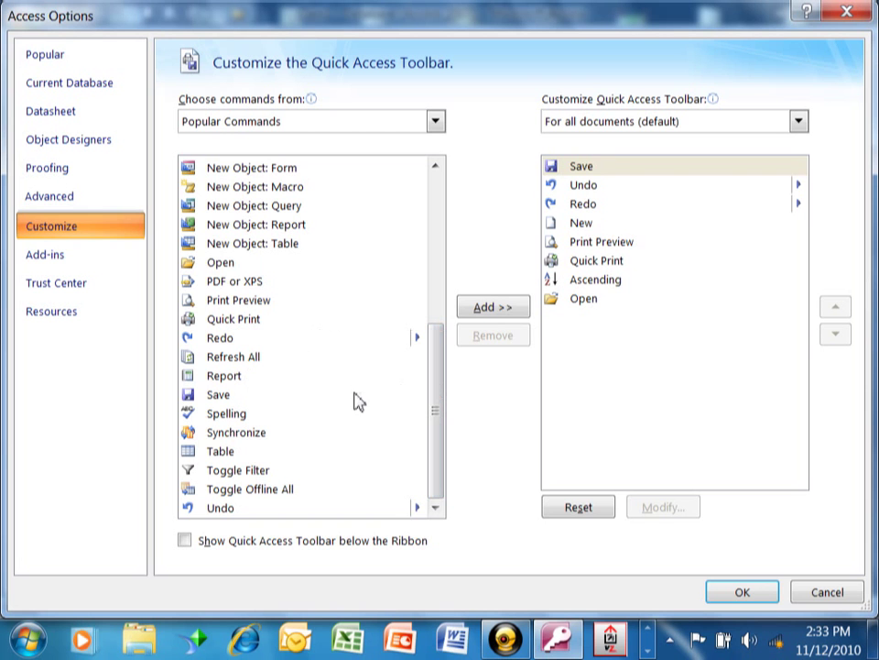
click(221, 455)
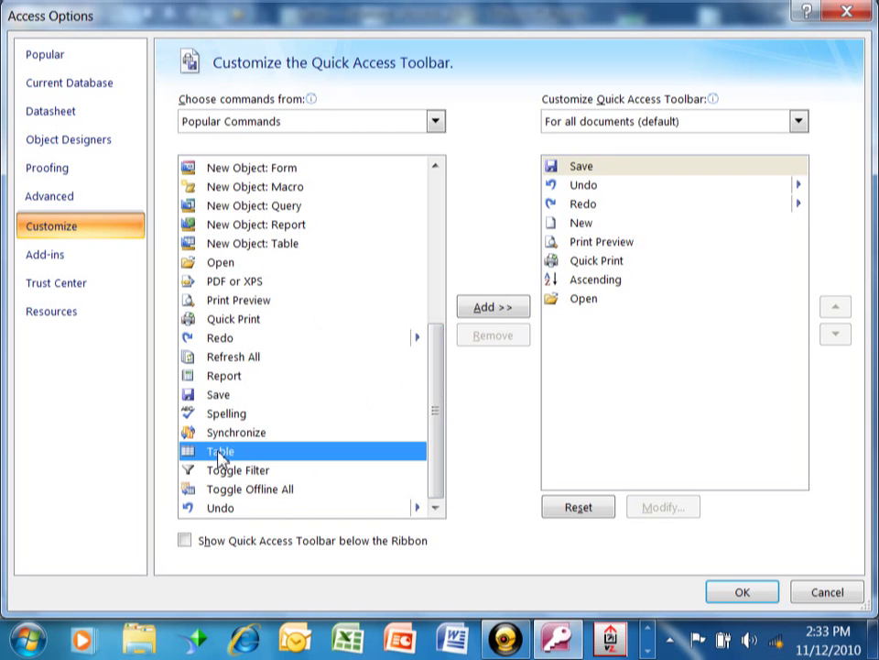
click(486, 313)
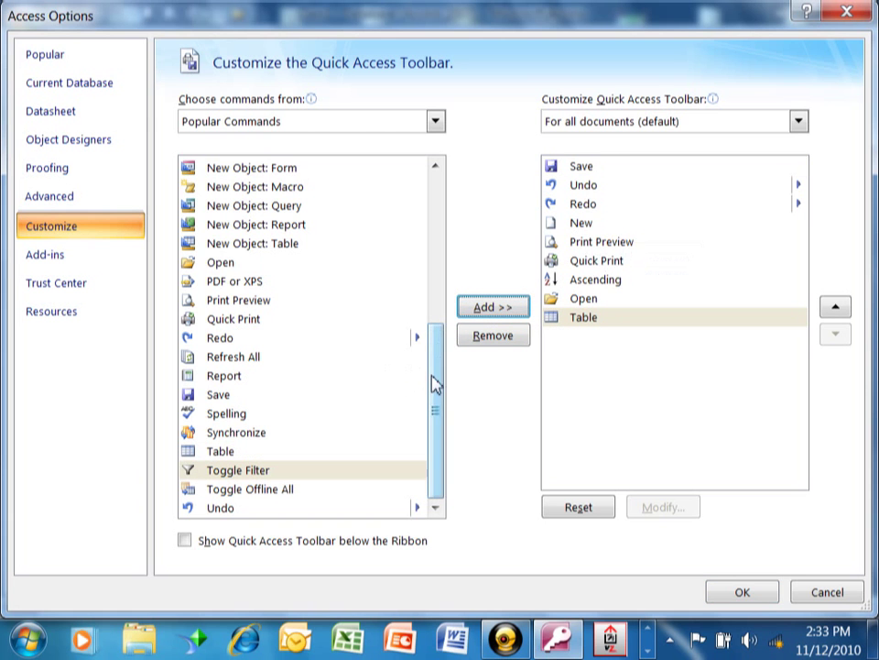
drag(432, 383, 449, 194)
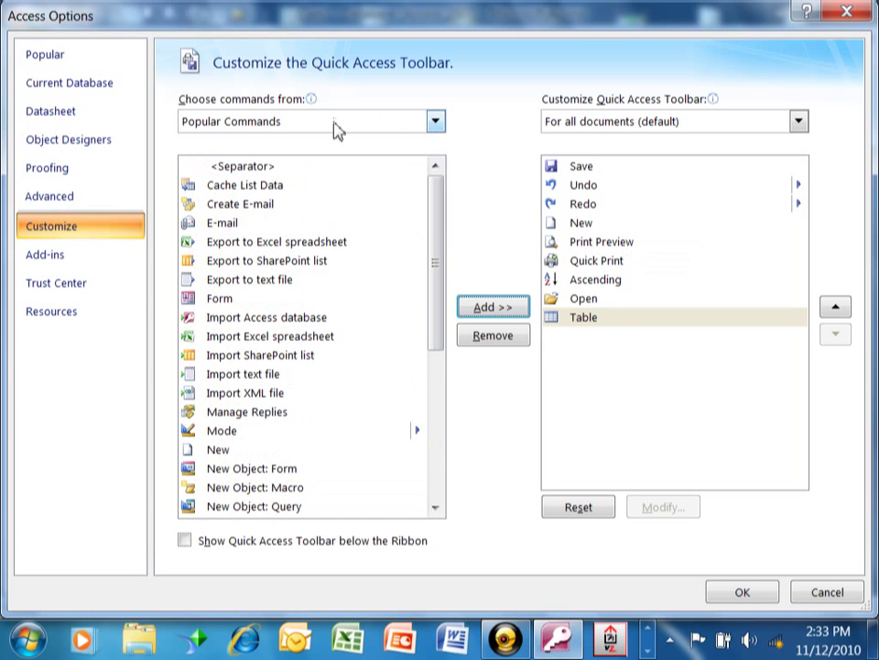
click(436, 123)
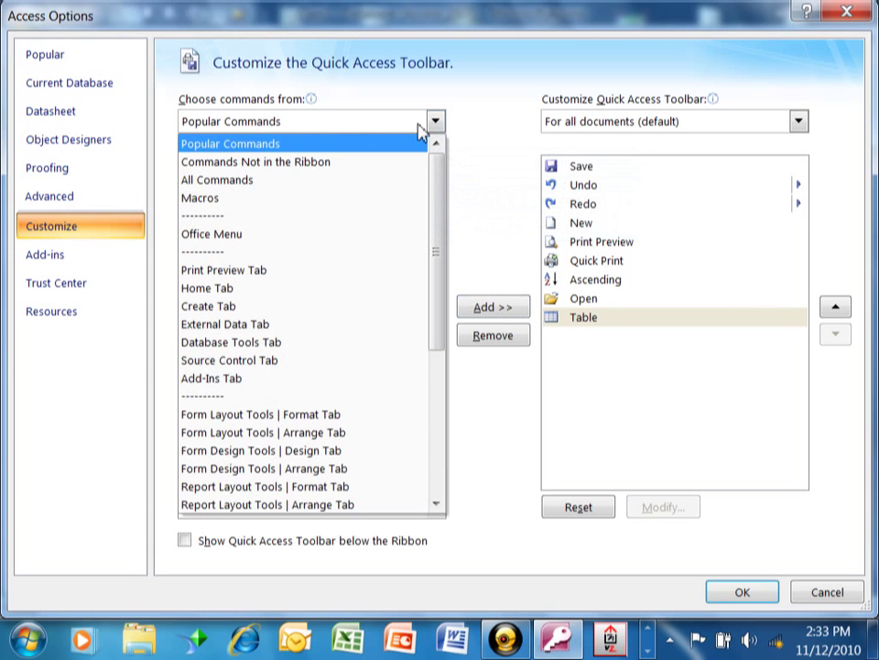
Step: Show All Commands, select Table in the toolbar list, and apply the options with OK
click(267, 182)
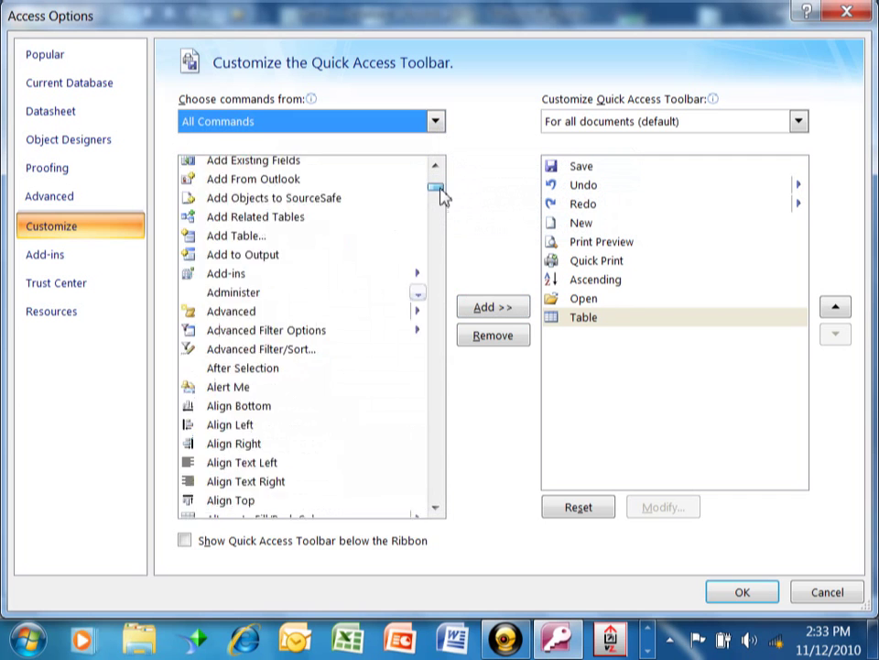
mouse_move(440, 185)
mouse_down()
mouse_move(436, 358)
mouse_move(424, 388)
mouse_move(419, 485)
mouse_move(443, 177)
mouse_up()
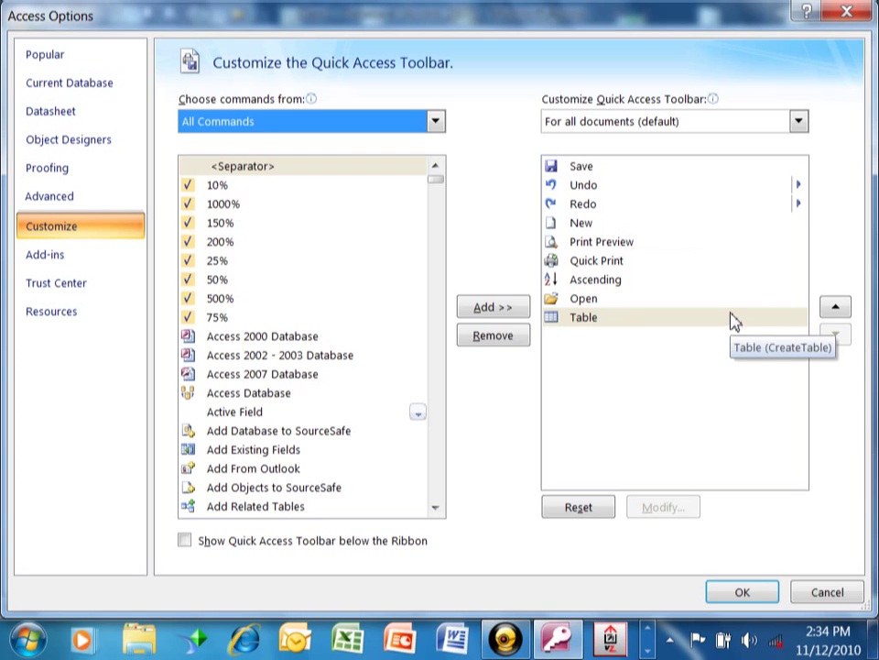
click(641, 320)
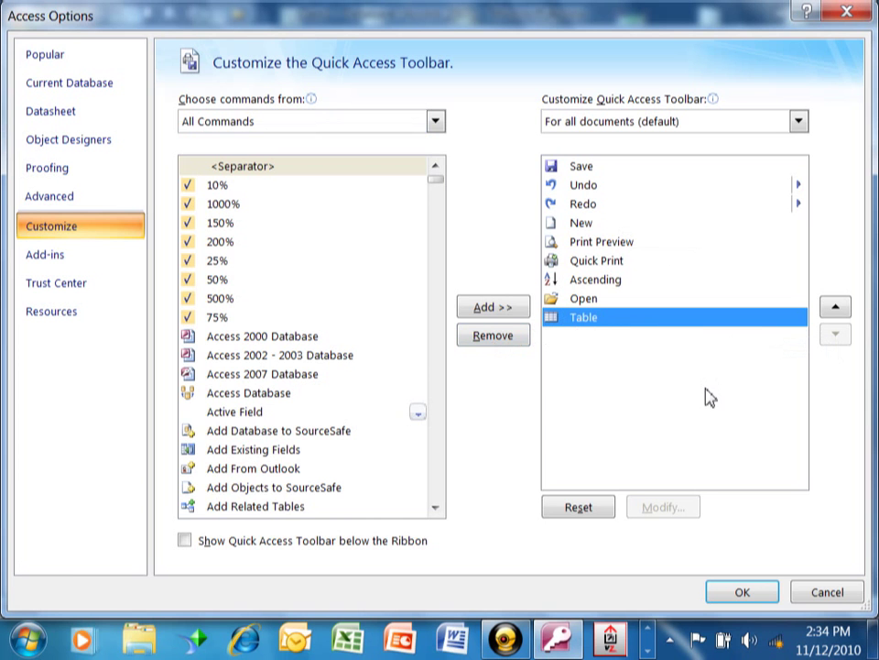
click(742, 593)
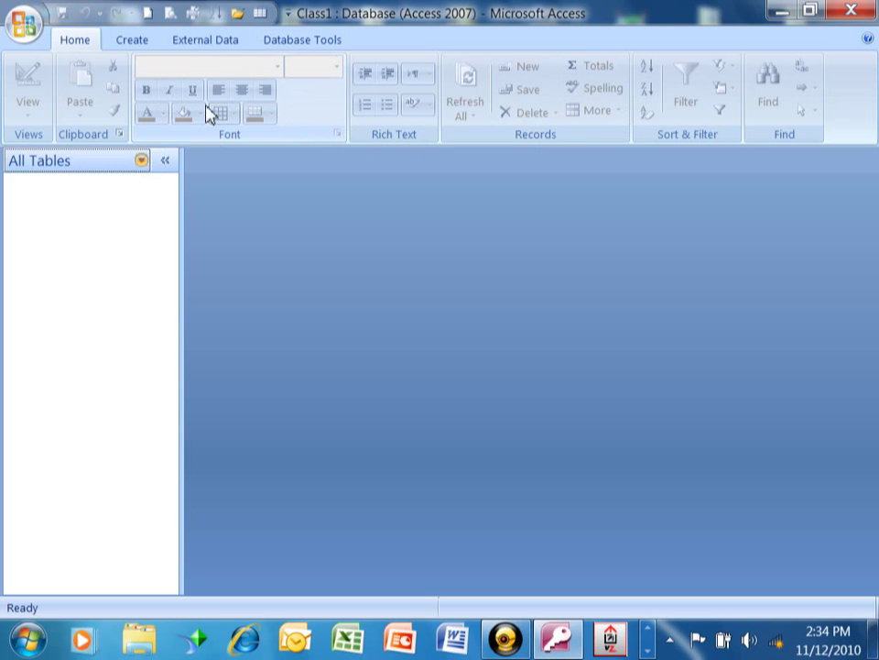
Step: Add Bold and then Find from the Home ribbon to the Quick Access Toolbar
right_click(144, 99)
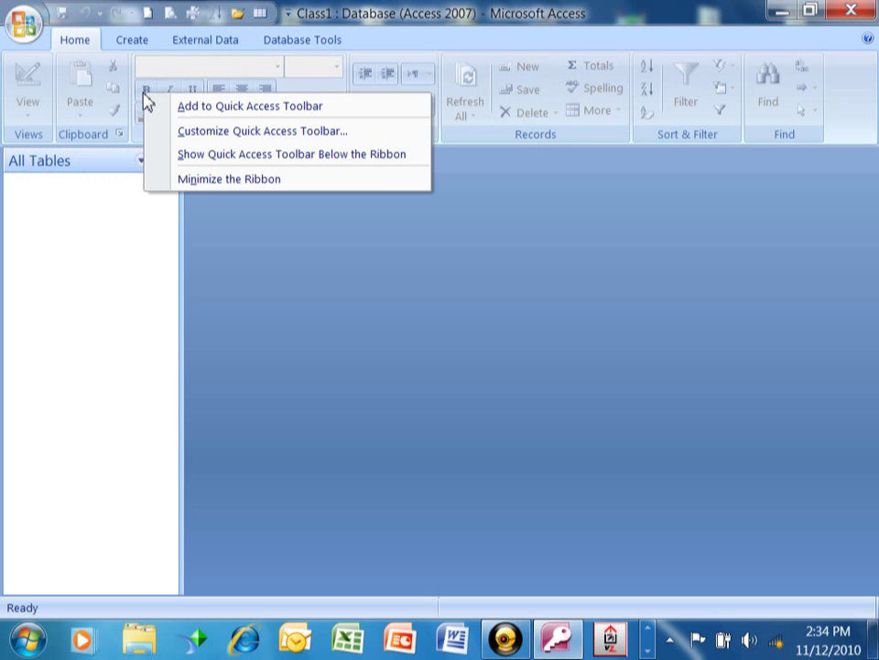
click(294, 113)
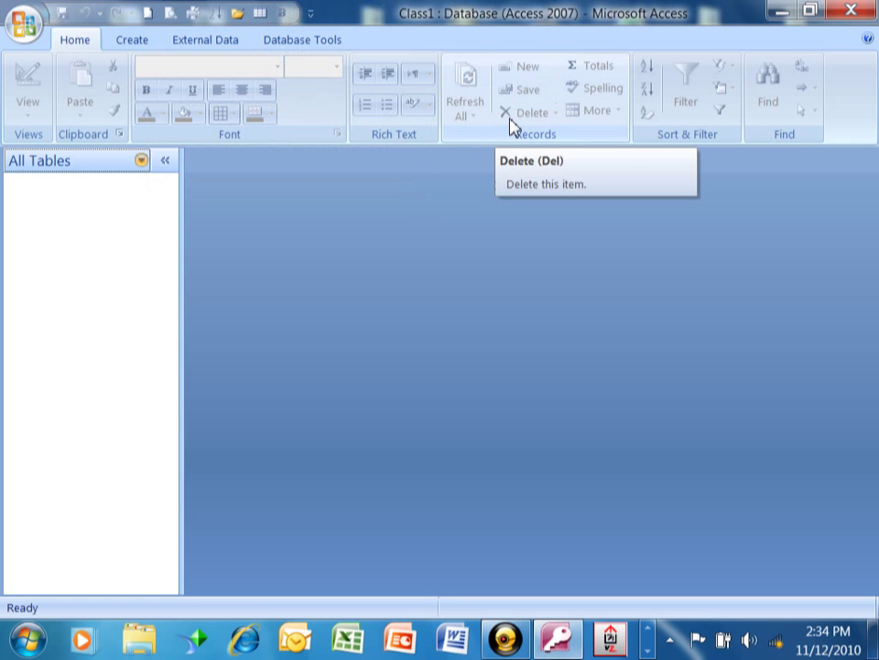
right_click(652, 73)
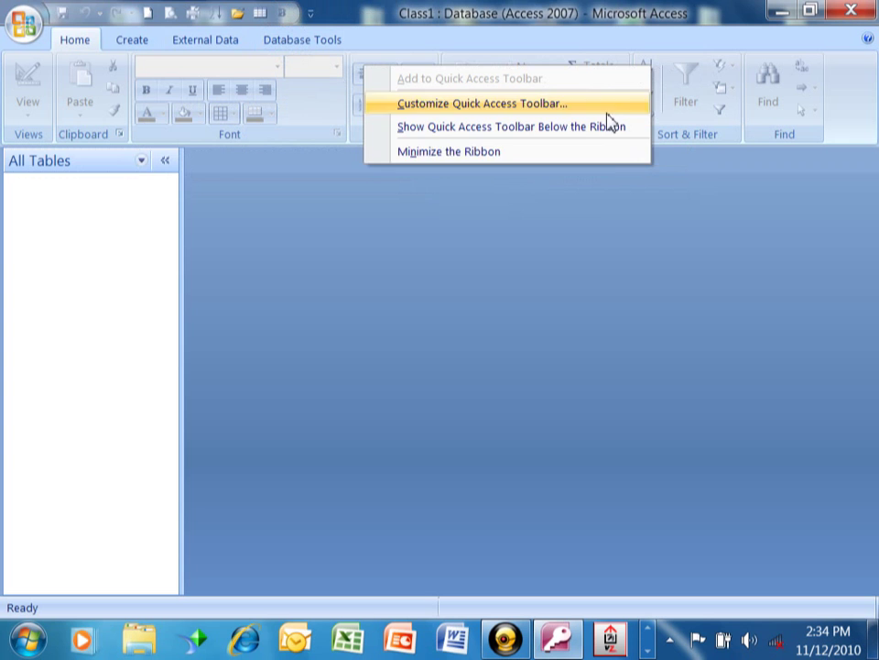
click(594, 200)
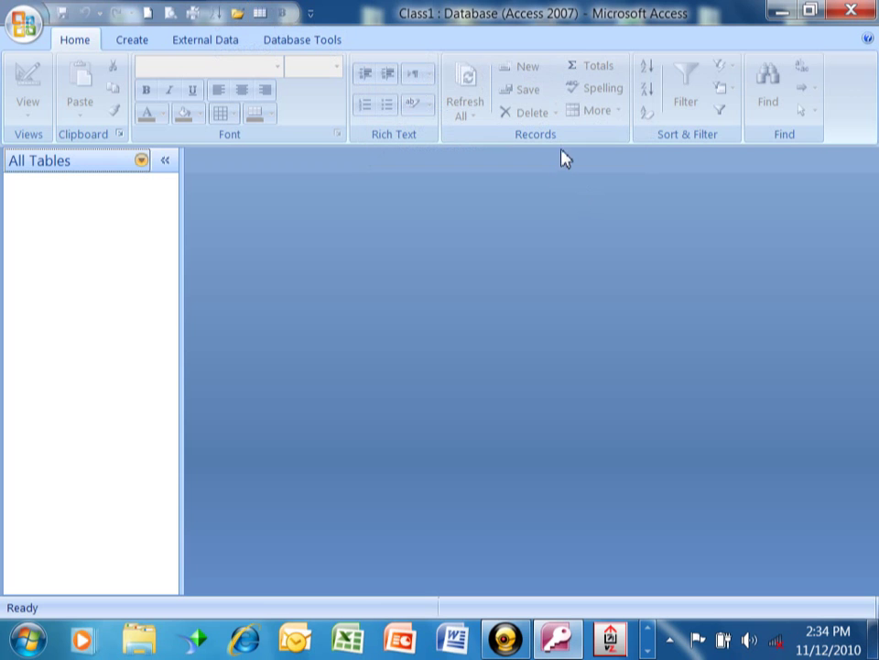
right_click(768, 85)
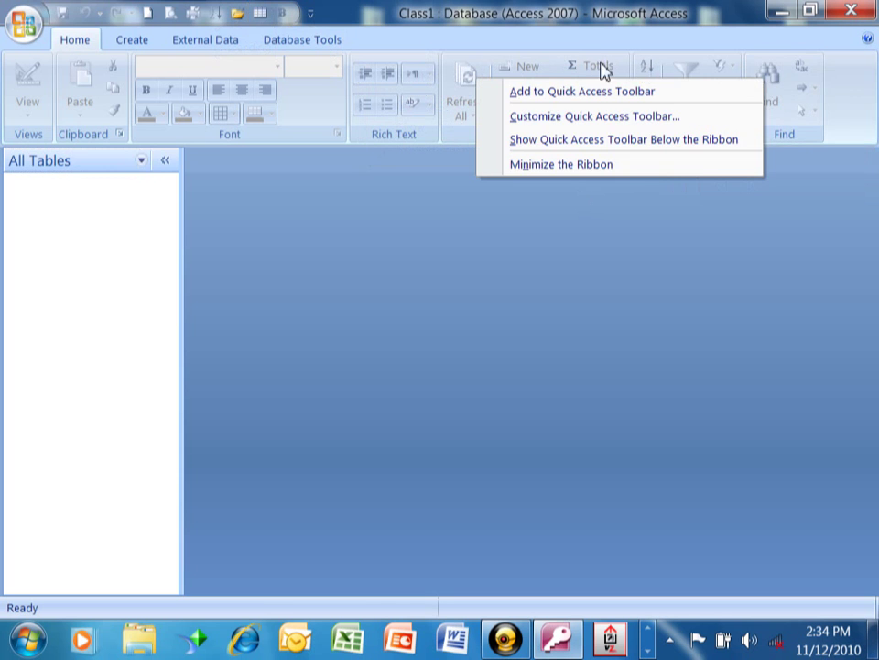
click(518, 93)
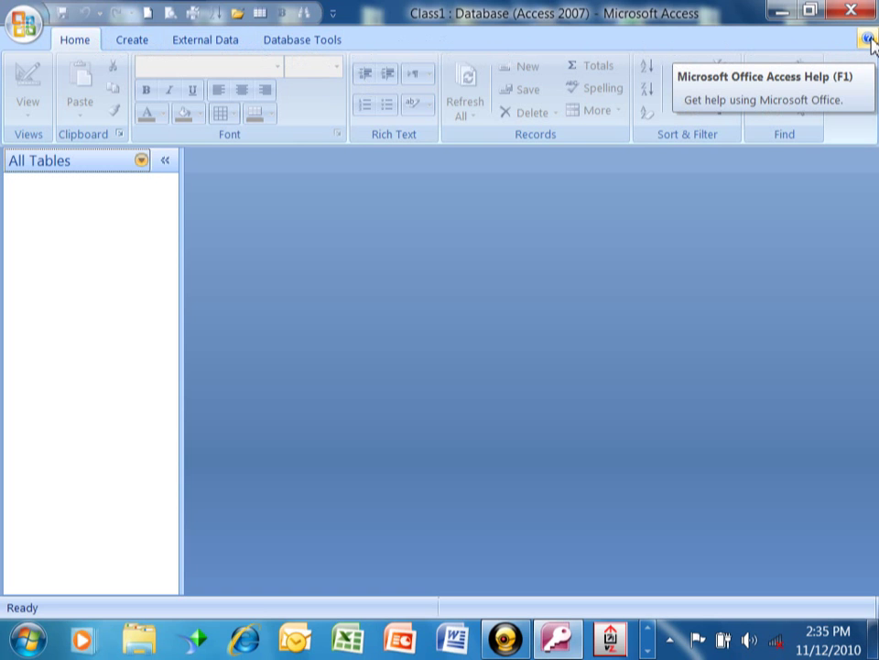
click(867, 39)
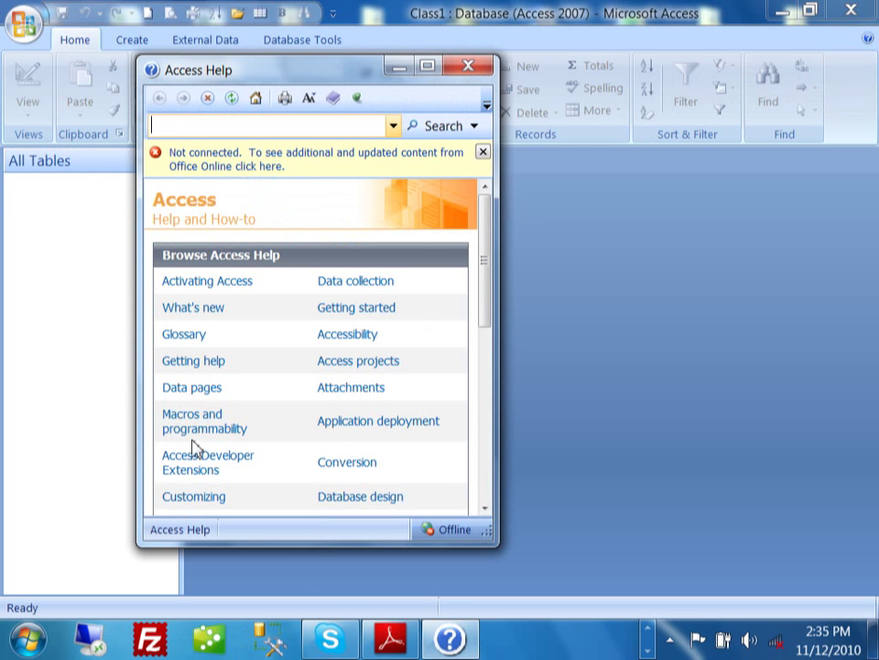
click(232, 128)
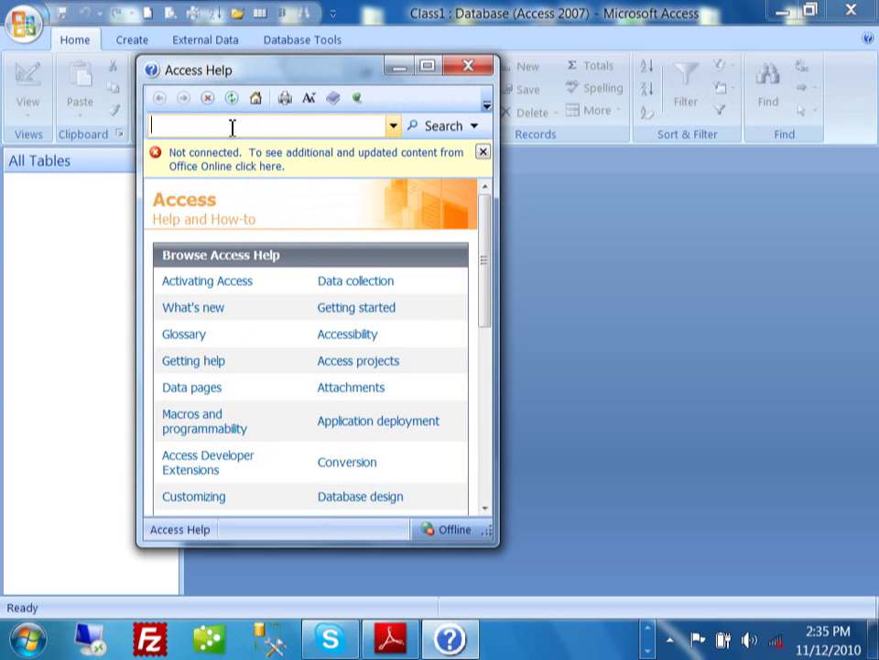
click(393, 127)
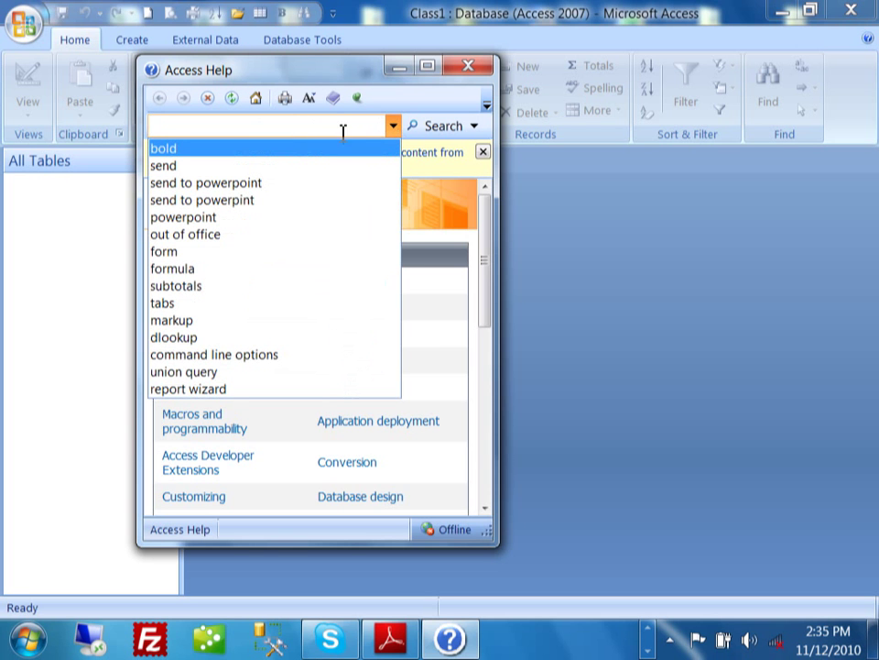
text(bold)
key(Return)
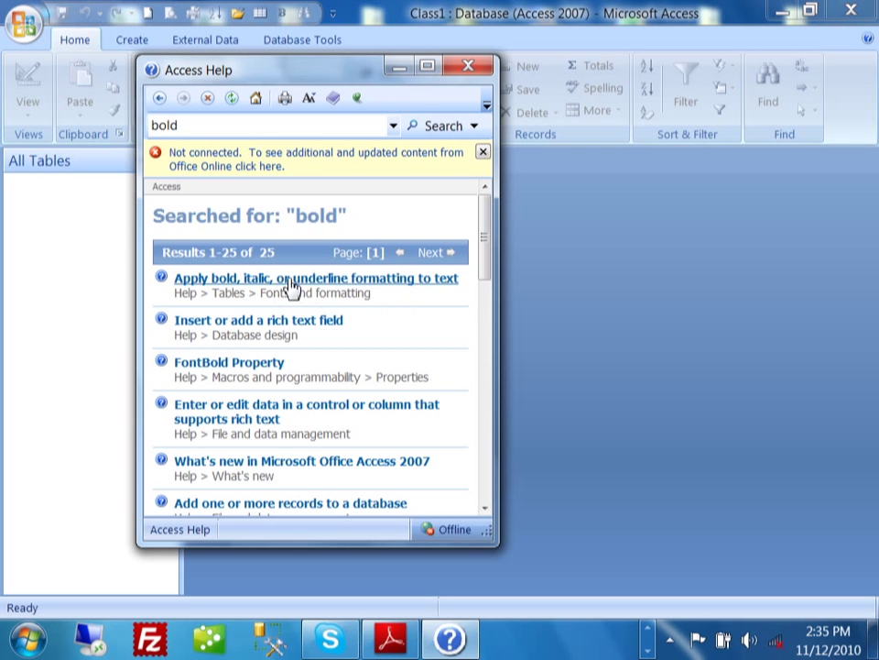
click(261, 286)
mouse_move(484, 210)
mouse_down()
mouse_move(484, 245)
mouse_move(483, 202)
mouse_up()
drag(331, 70, 463, 71)
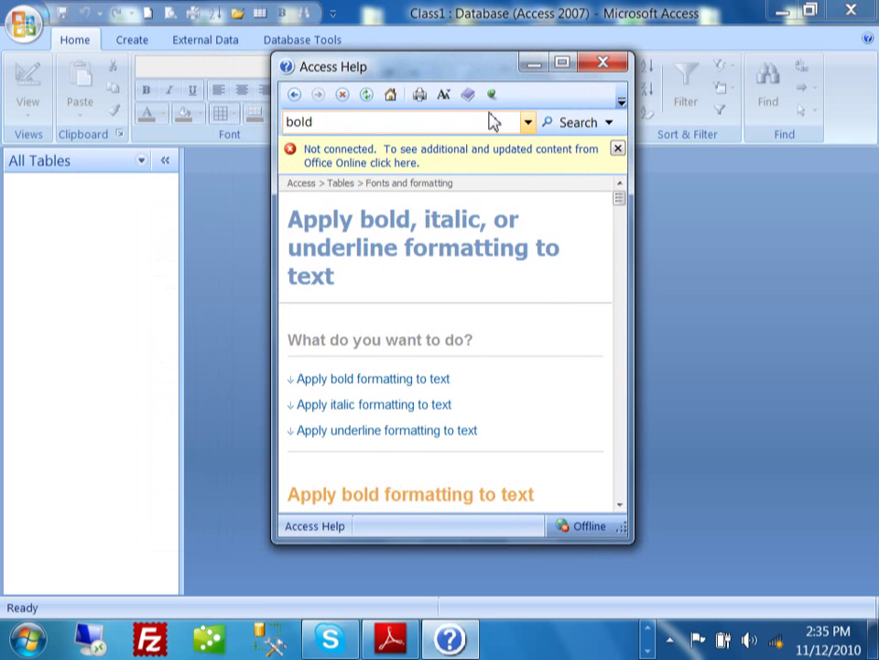
click(625, 66)
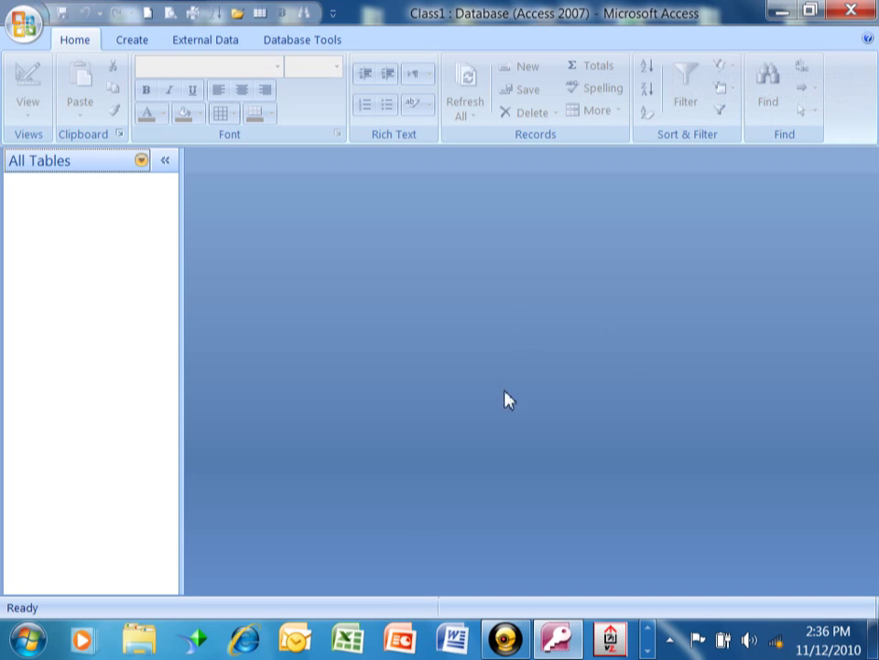
Step: In the status bar's right-click menu, uncheck Kana Mode and check Overtype
right_click(385, 607)
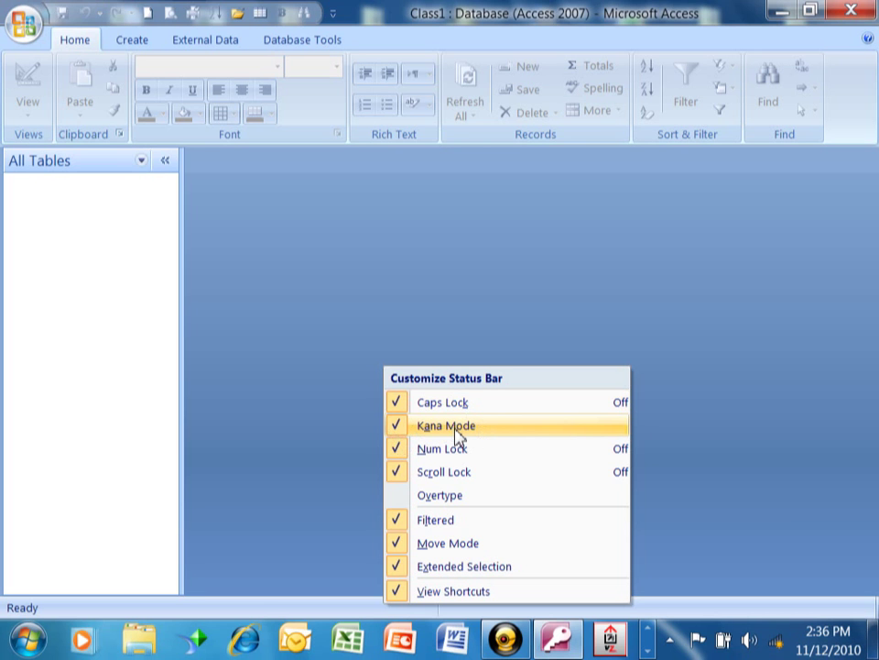
click(457, 434)
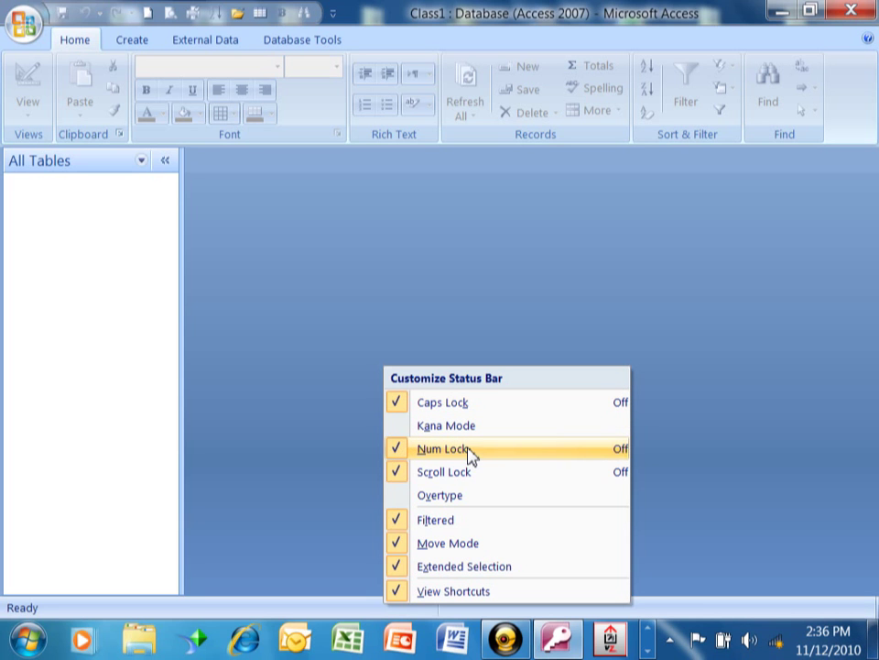
click(456, 508)
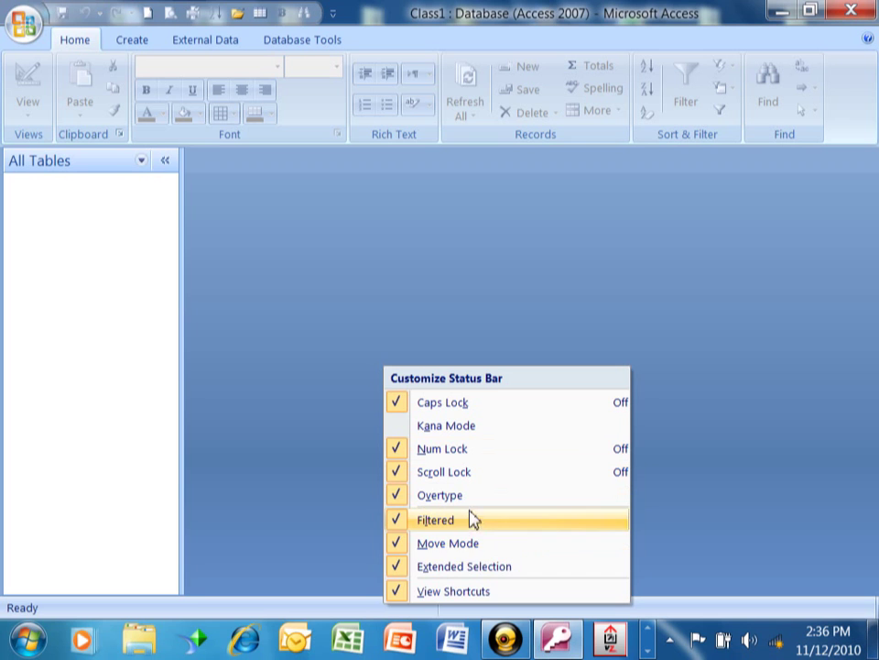
click(646, 294)
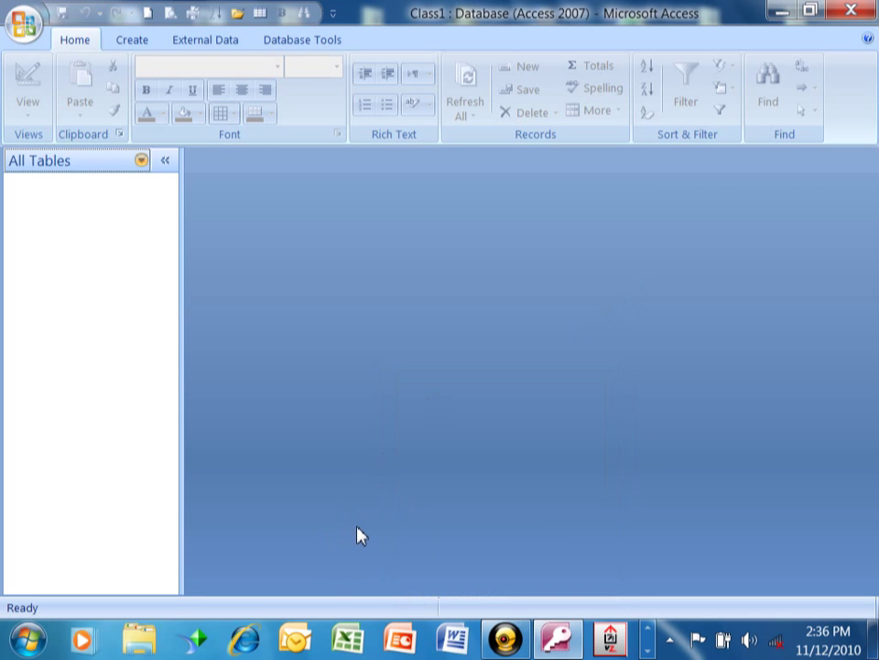
key(Caps_Lock)
key(Caps_Lock)
right_click(346, 612)
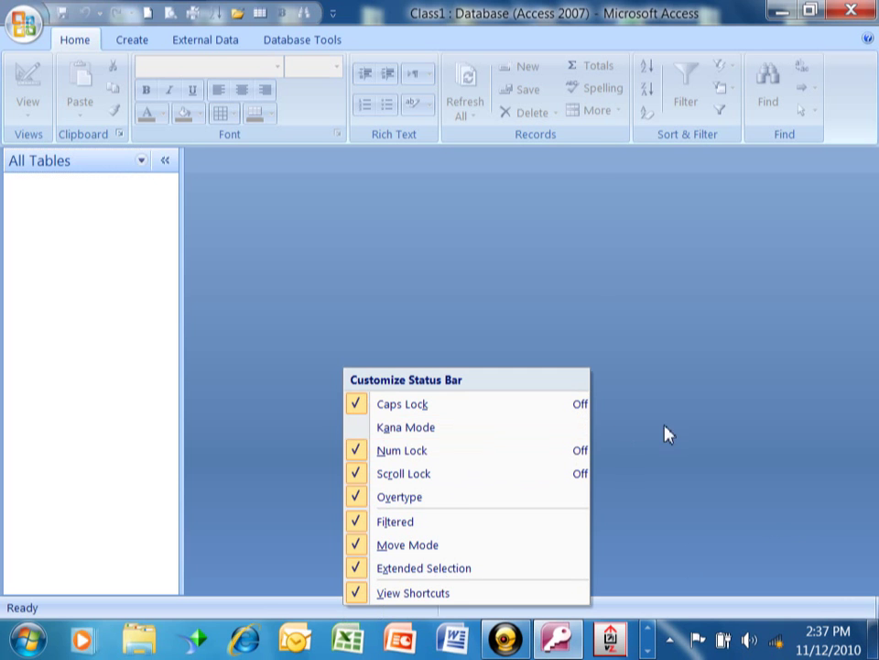
click(647, 369)
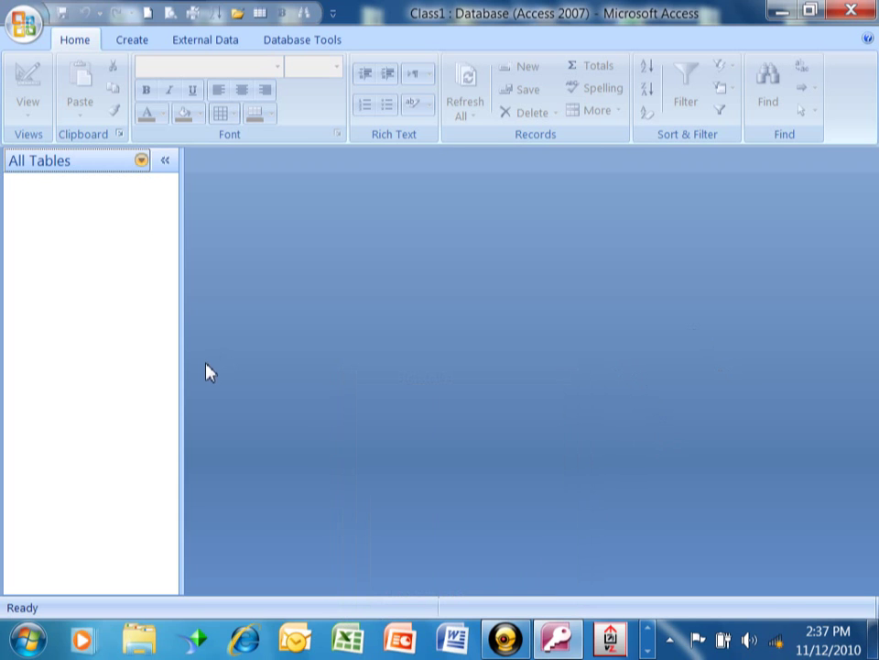